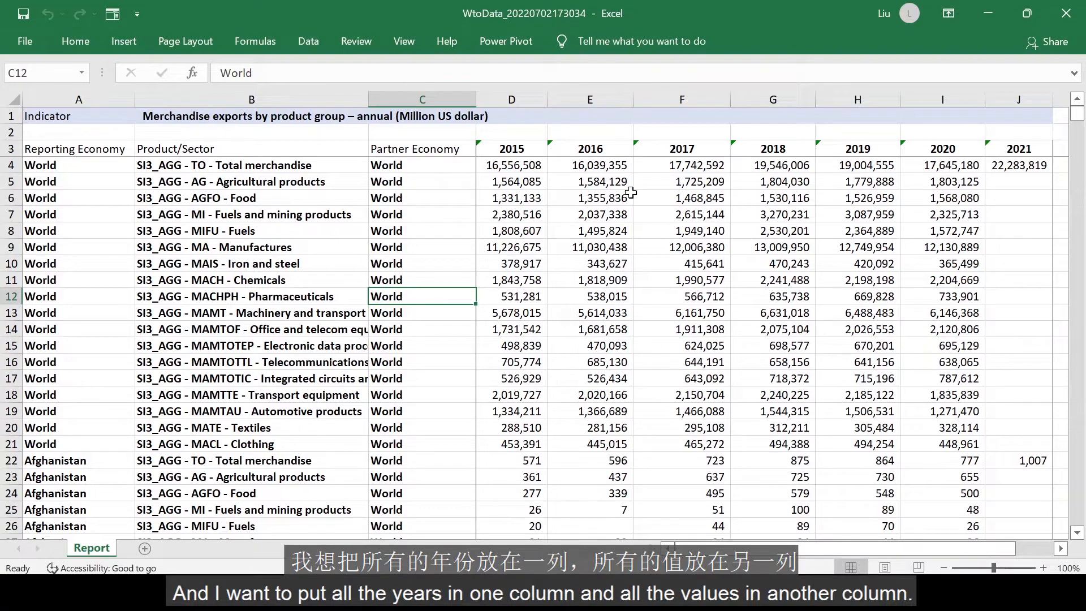
Examine the year headers 2015 to 2021 and the export values beneath them
left_click_drag(514, 150, 1018, 149)
left_click(528, 98)
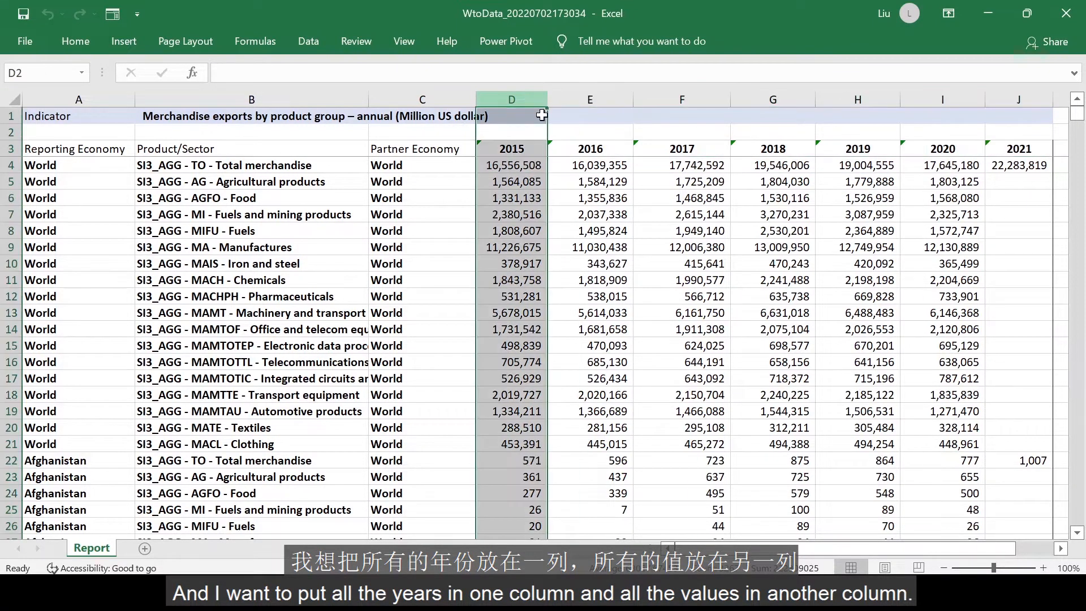
left_click(593, 261)
left_click_drag(503, 166, 1001, 523)
left_click(611, 100)
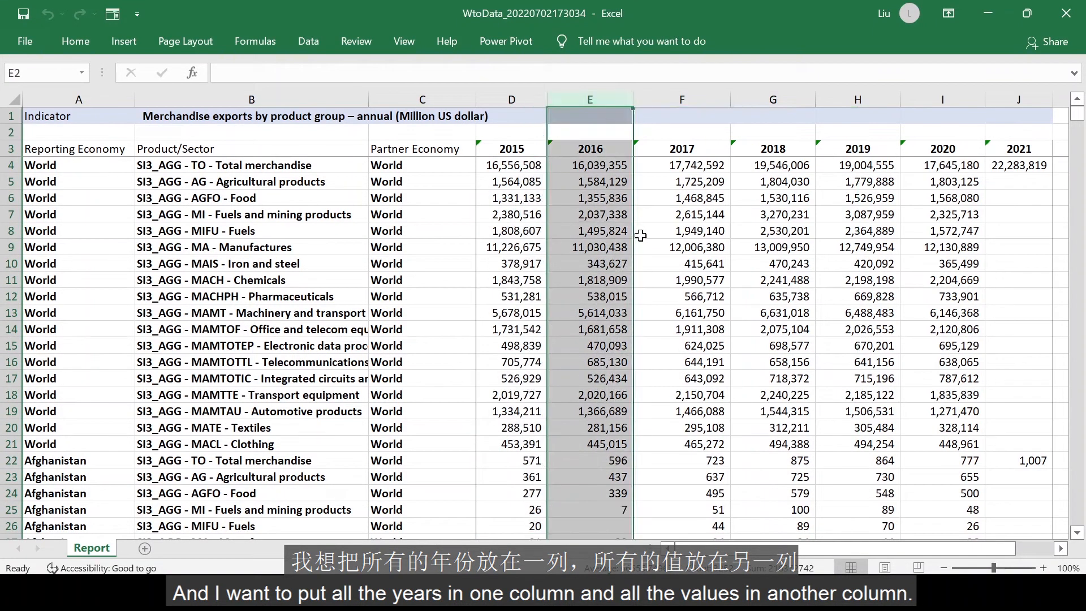
Convert the whole export data range, with its header row, into a table and open it in the Power Query Editor
left_click(690, 231)
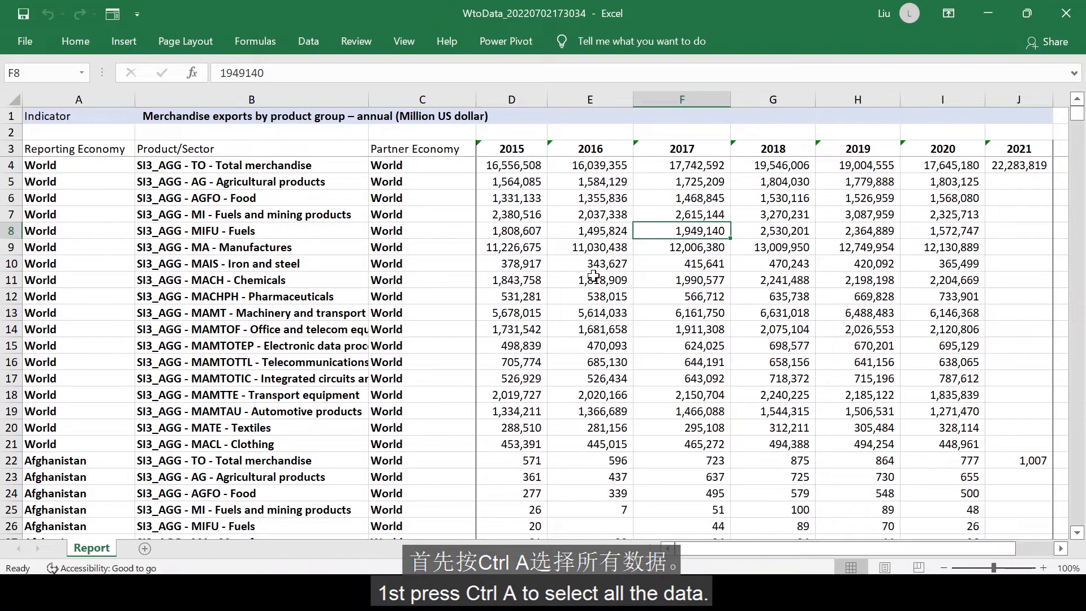
key("ctrl+a")
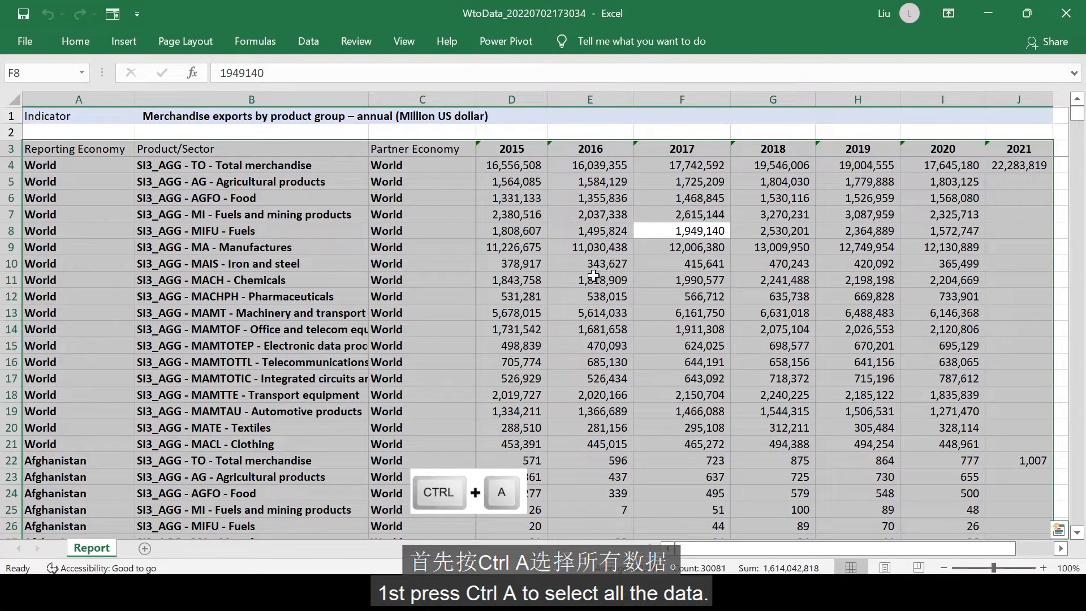
key("ctrl+t")
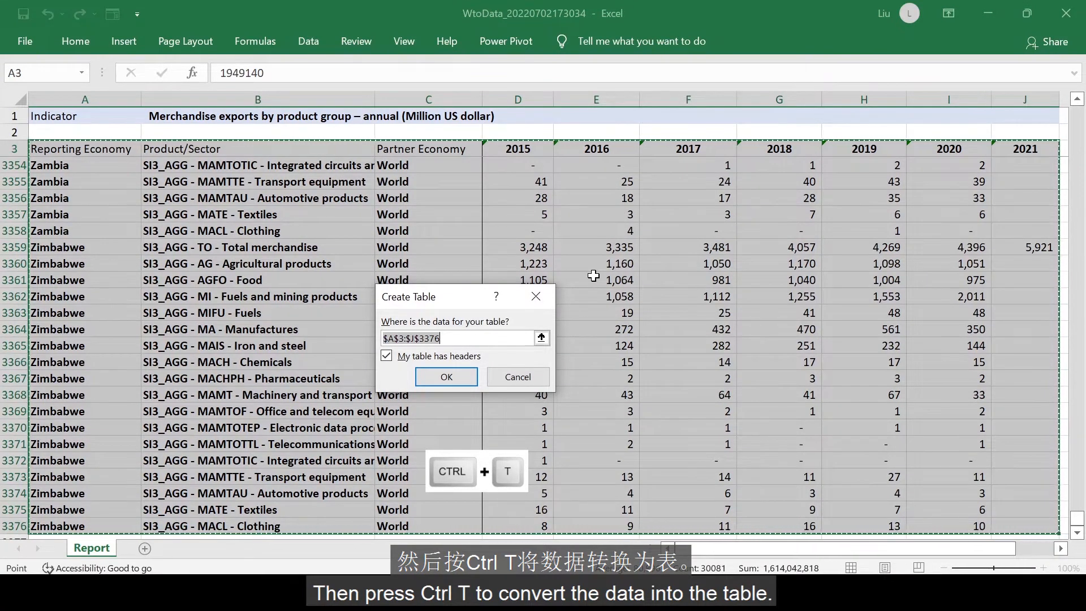
left_click(426, 376)
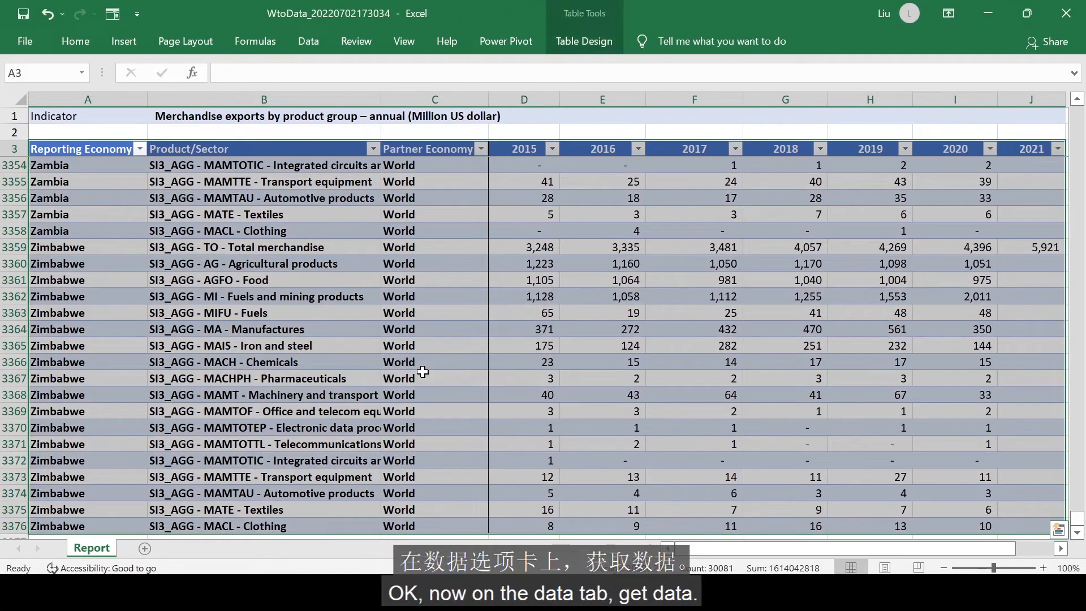
left_click(319, 41)
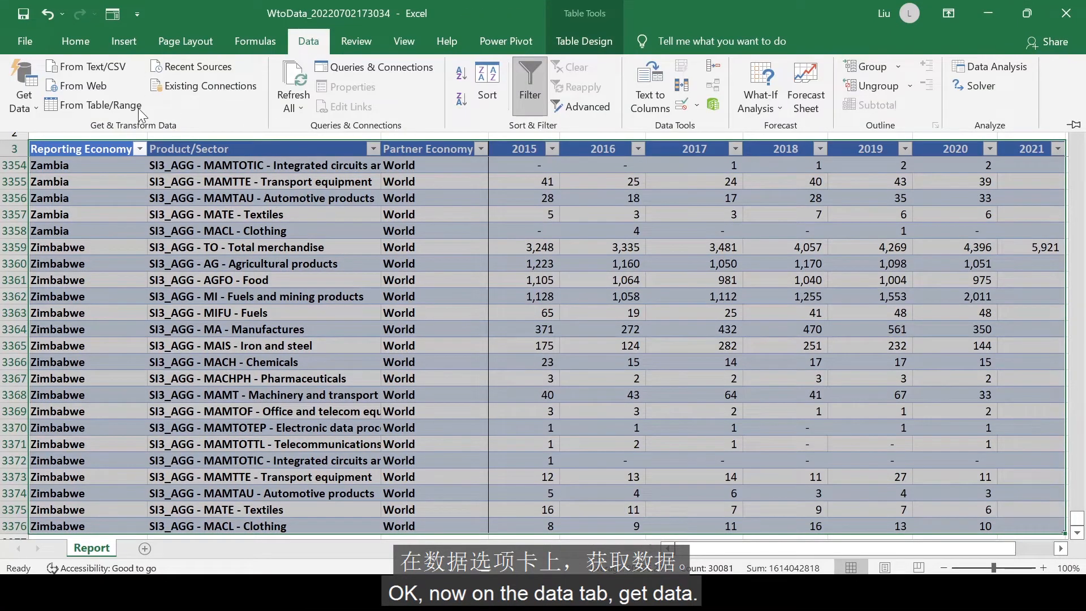
left_click(86, 104)
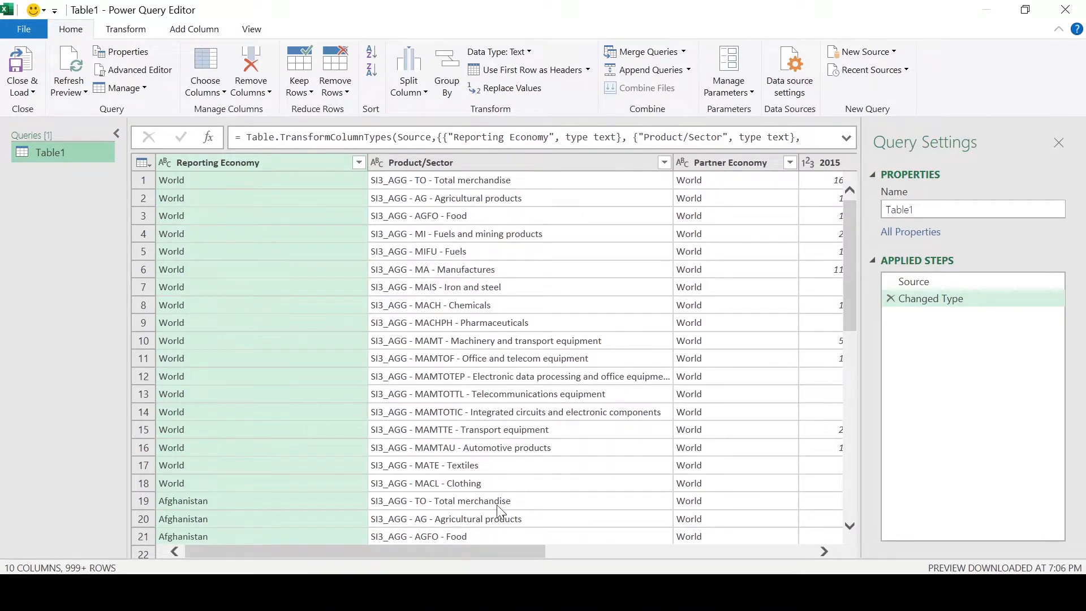
Unpivot all columns other than Reporting Economy, Product/Sector and Partner Economy
left_click(283, 160)
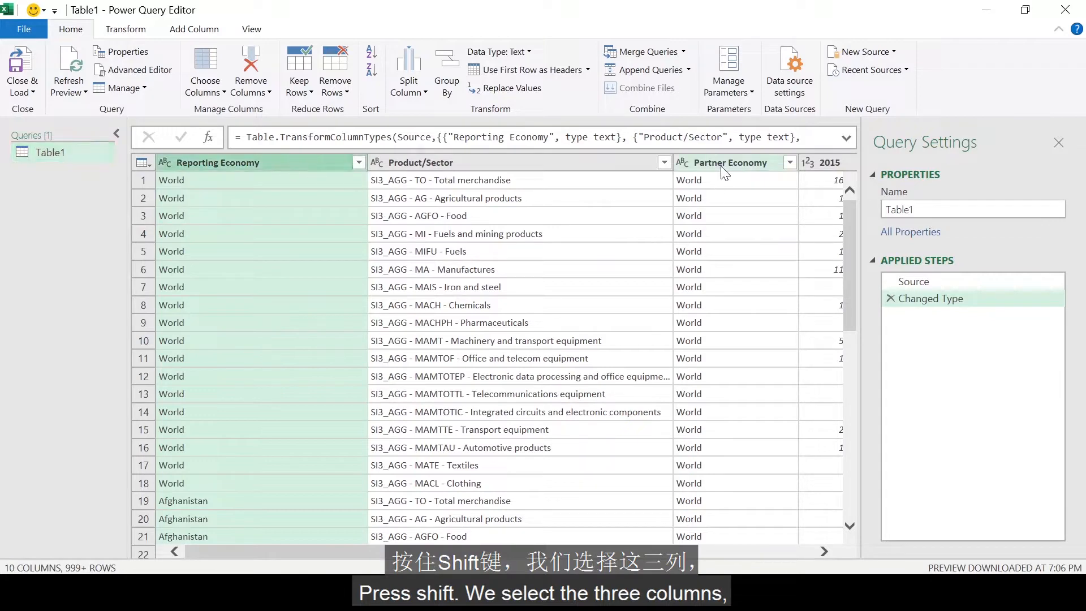
left_click(726, 163, "shift")
left_click_drag(481, 552, 657, 556)
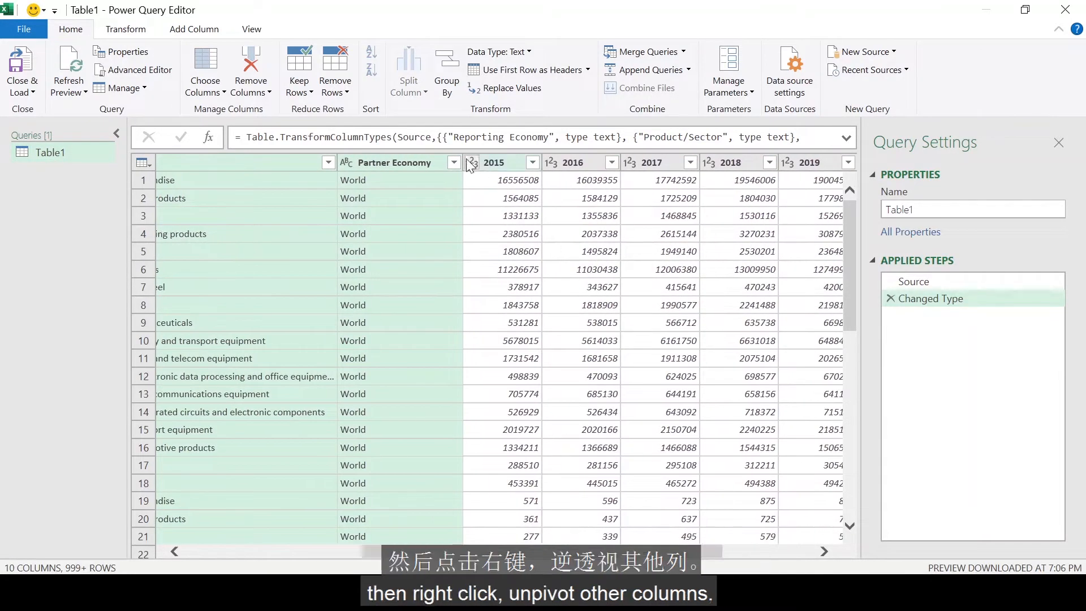
right_click(405, 168)
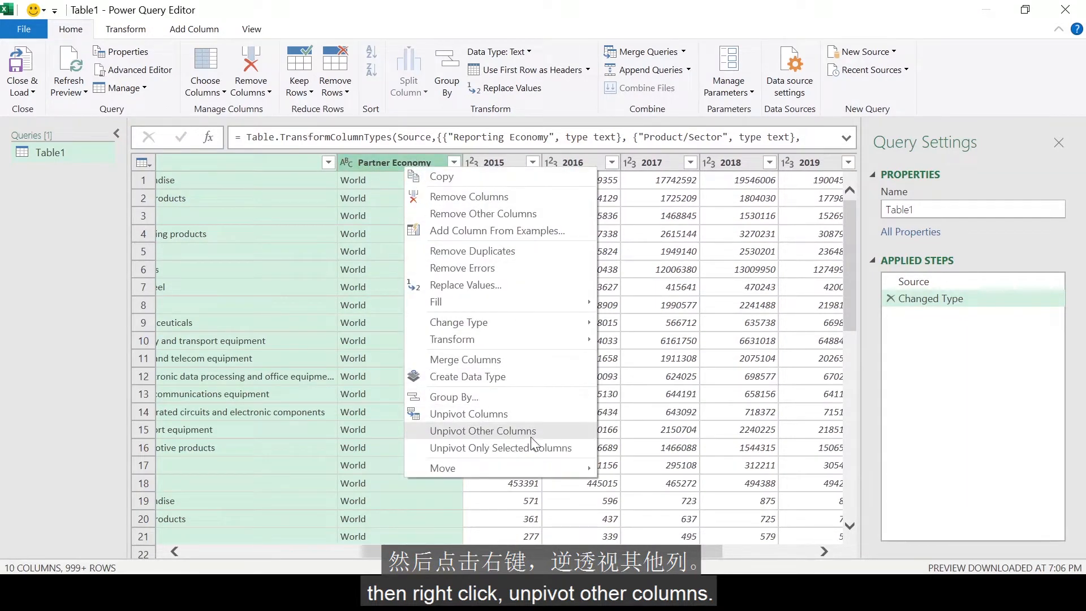
left_click(544, 431)
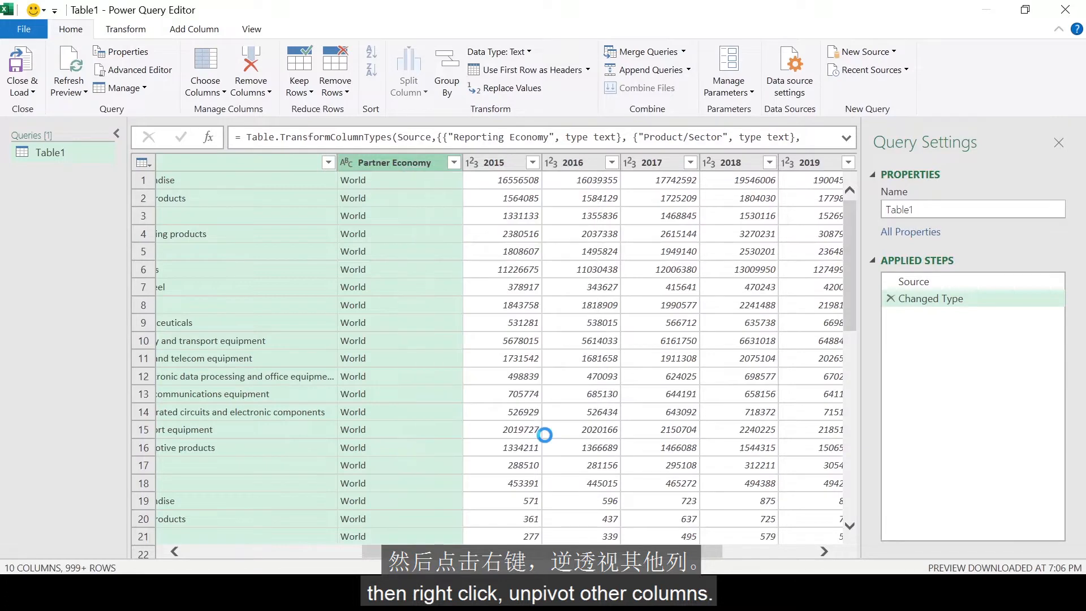
left_click_drag(588, 548, 663, 554)
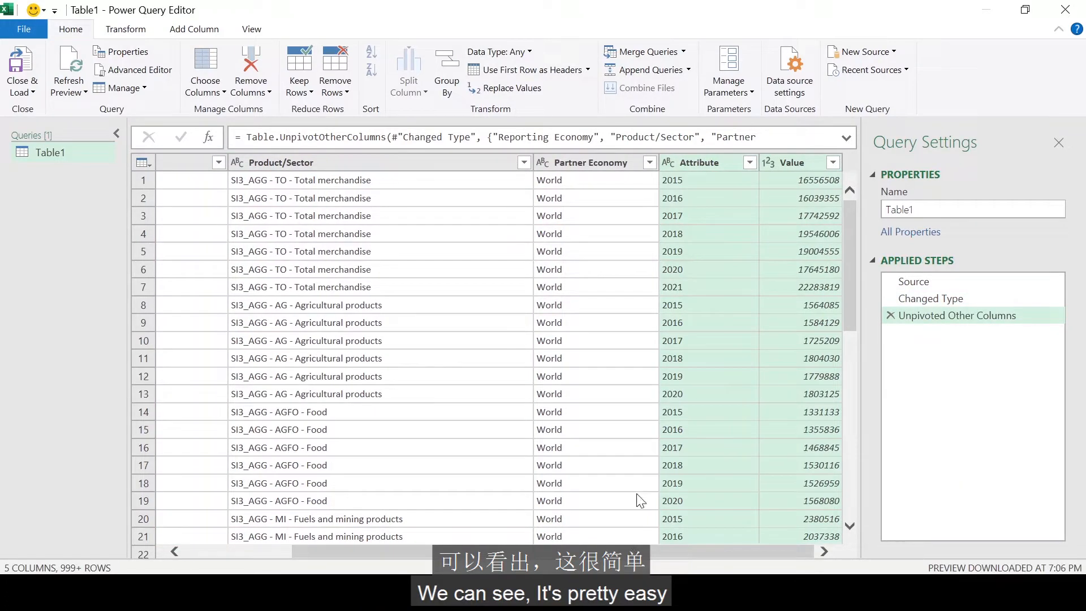
Rename the Attribute column to "year"
double_click(706, 164)
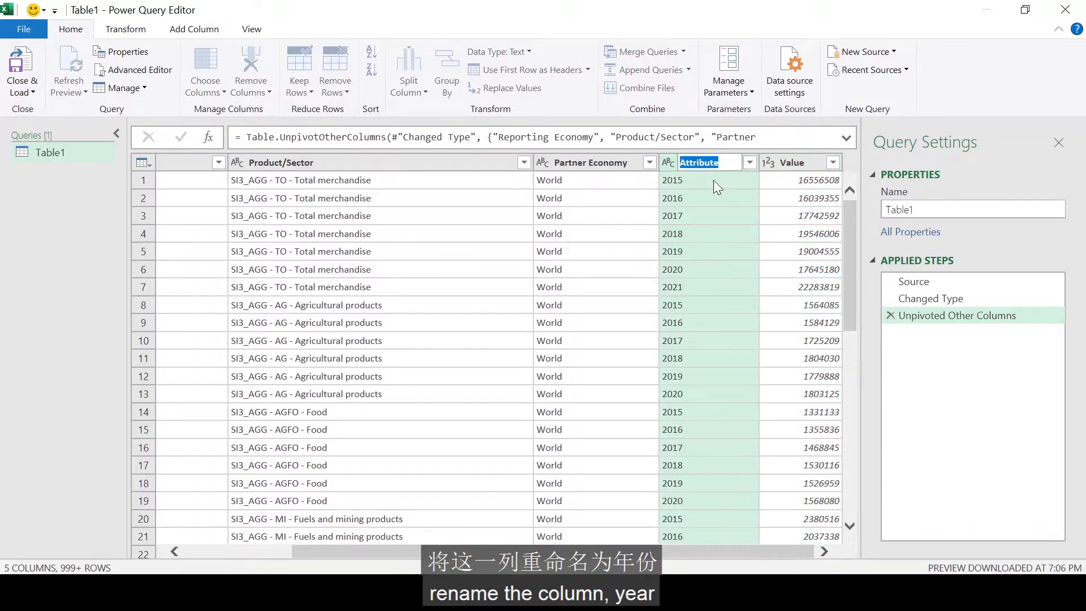
type("ya")
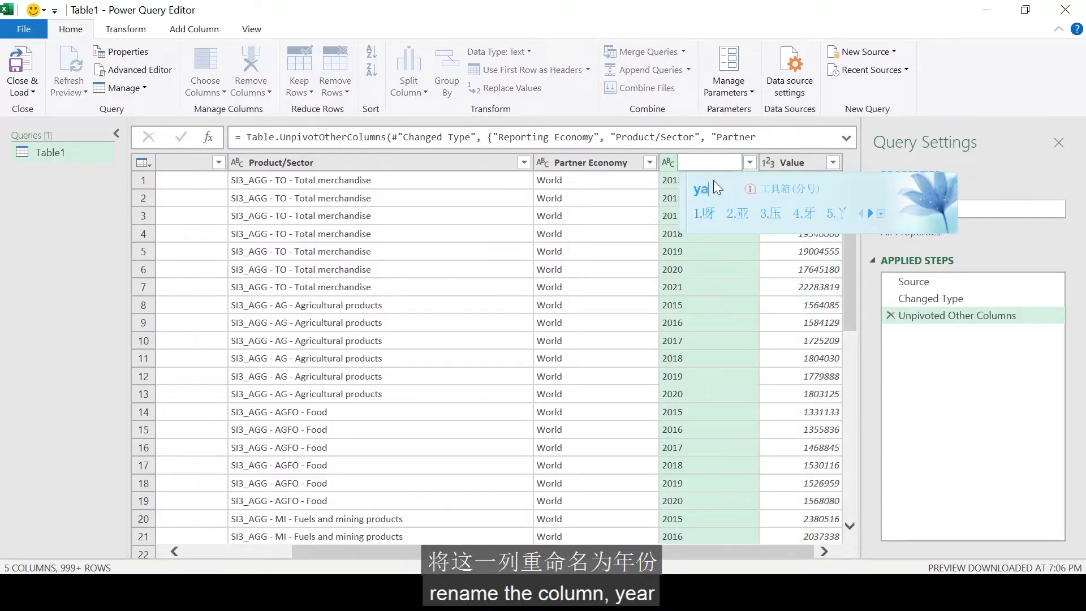
key("BackSpace")
key("BackSpace")
type("yea")
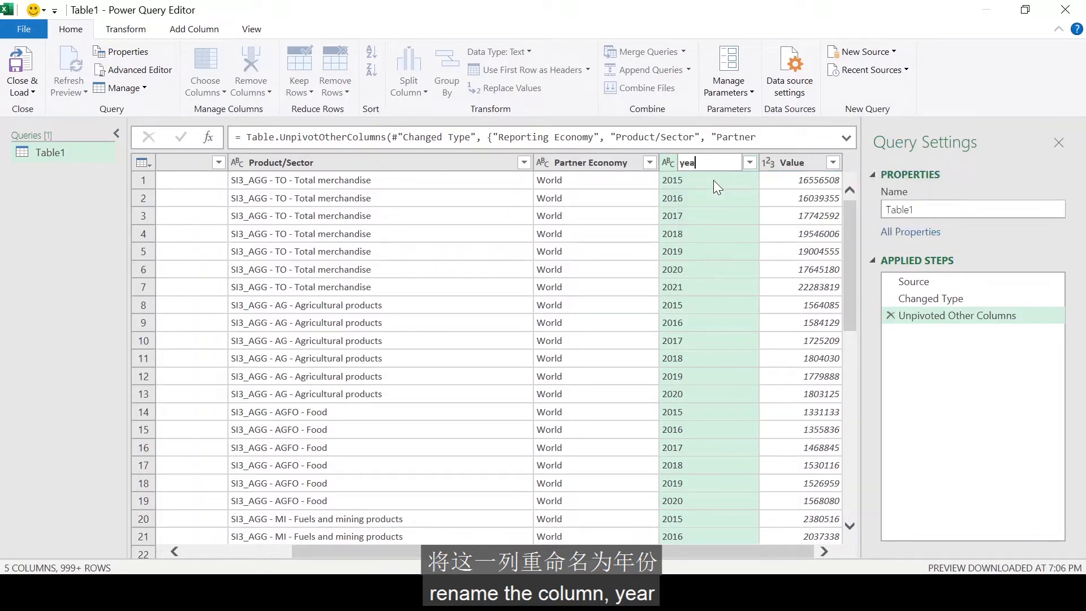
type("r")
key("Return")
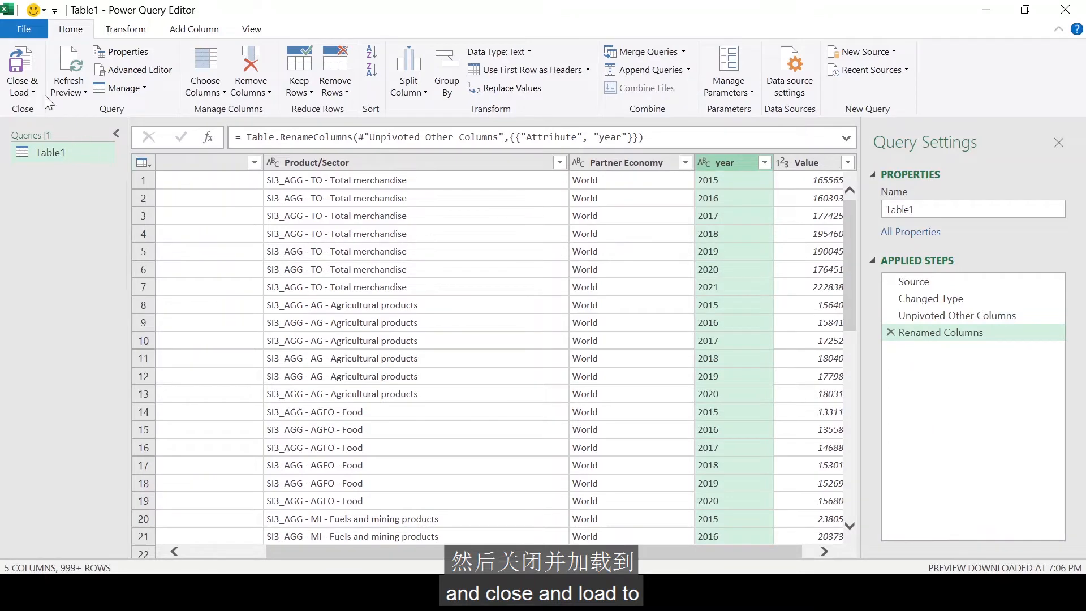
Load the query as a table on a new worksheet and narrow its Reporting Economy column
left_click(23, 90)
left_click(58, 128)
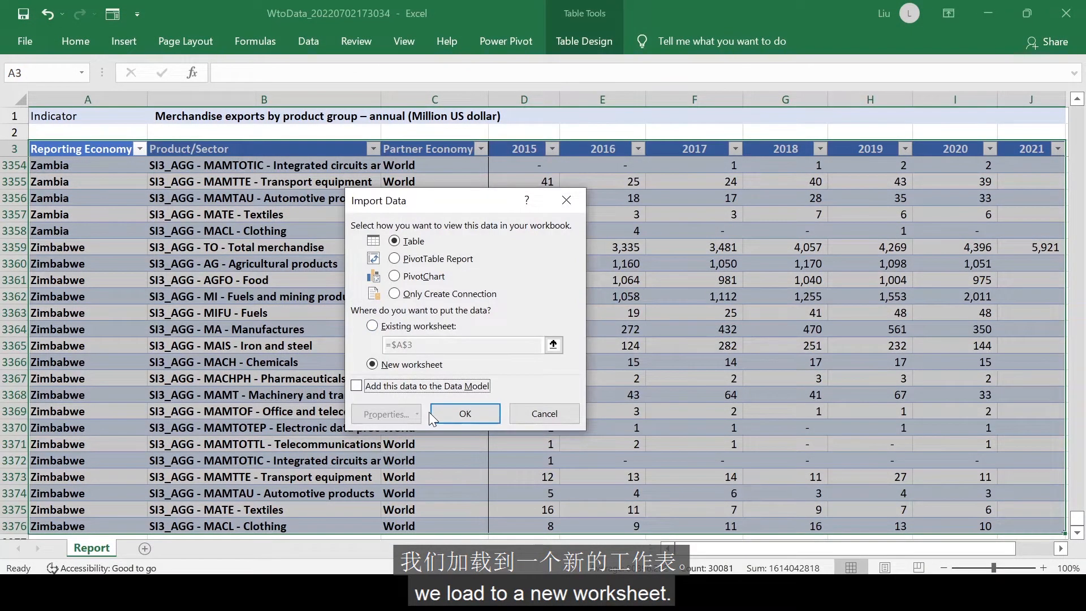
left_click(461, 414)
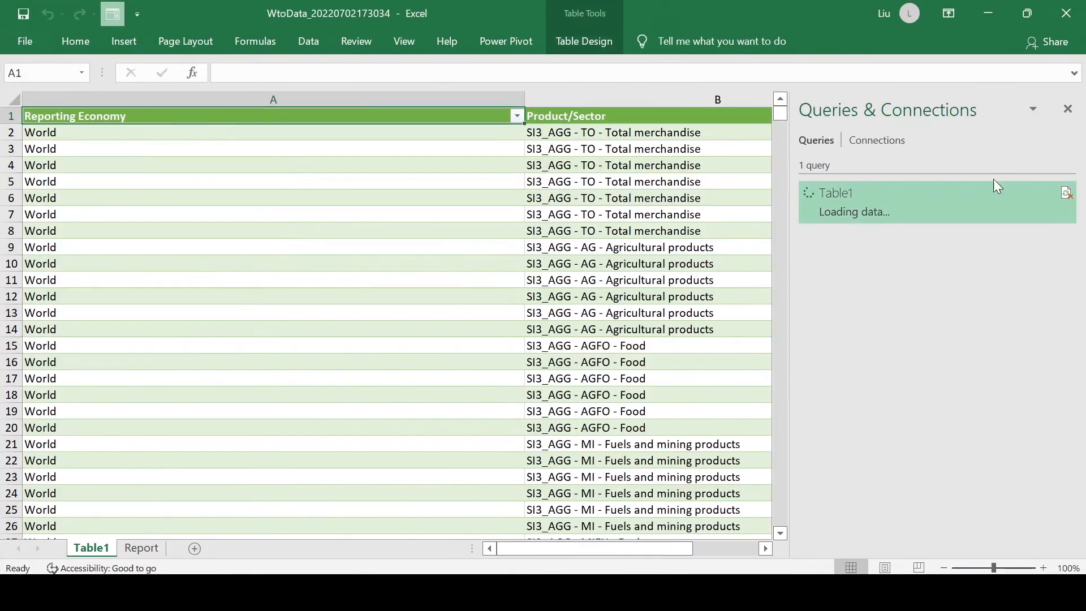
left_click(1067, 108)
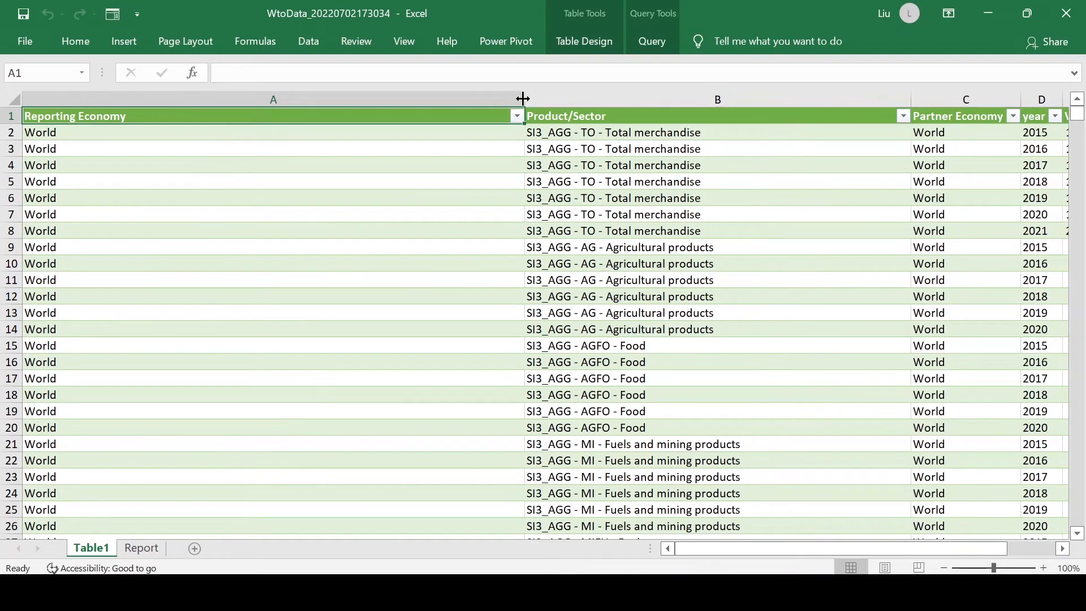
left_click_drag(523, 99, 243, 99)
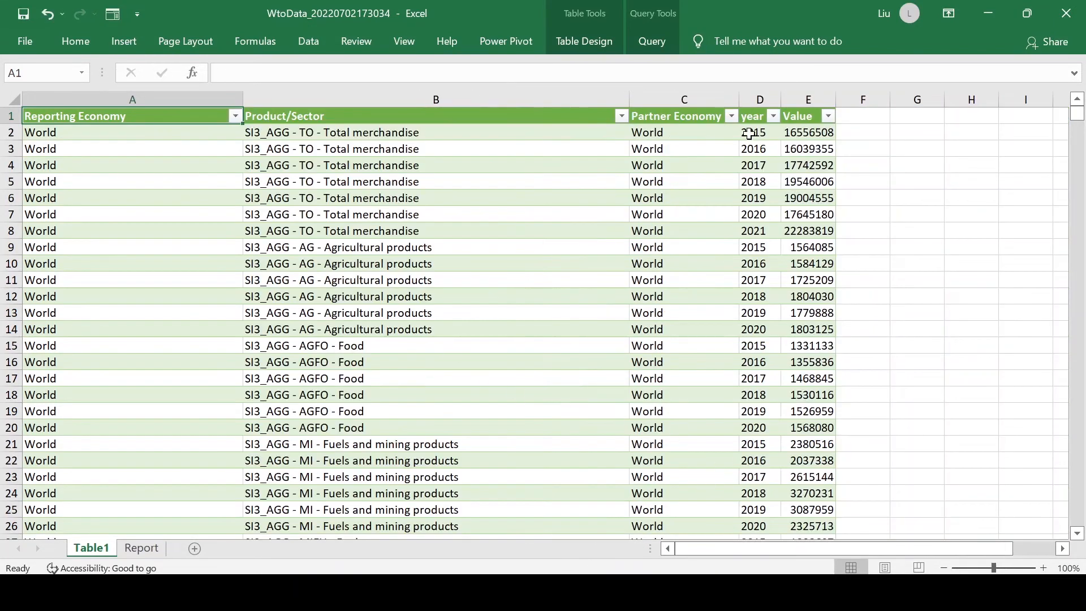
Examine the year and Value columns of the unpivoted table
left_click(748, 134)
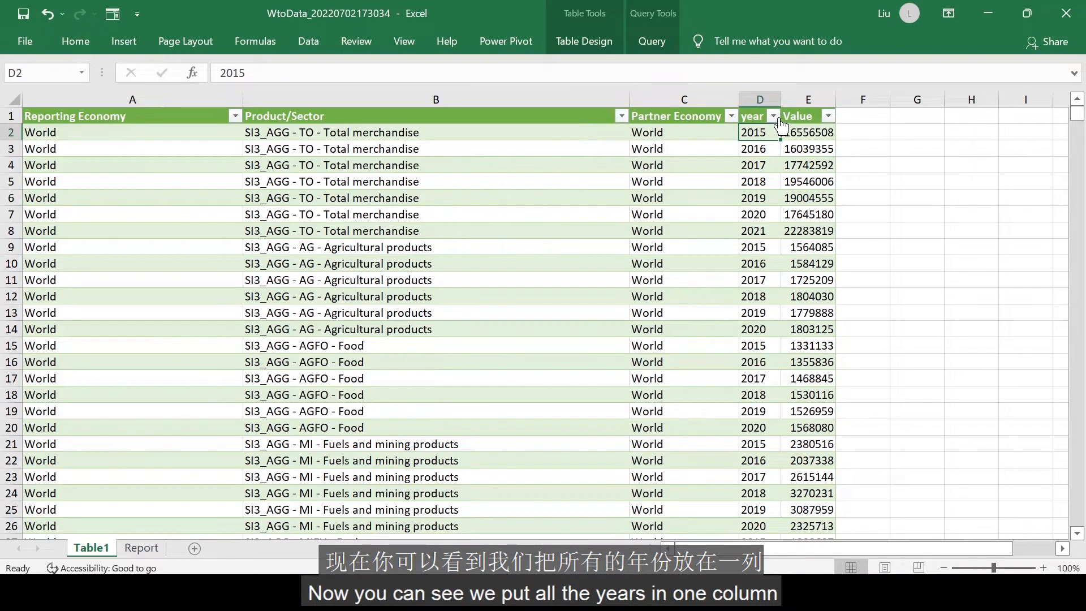
left_click(773, 116)
left_click(762, 126)
left_click(760, 99)
left_click(811, 91)
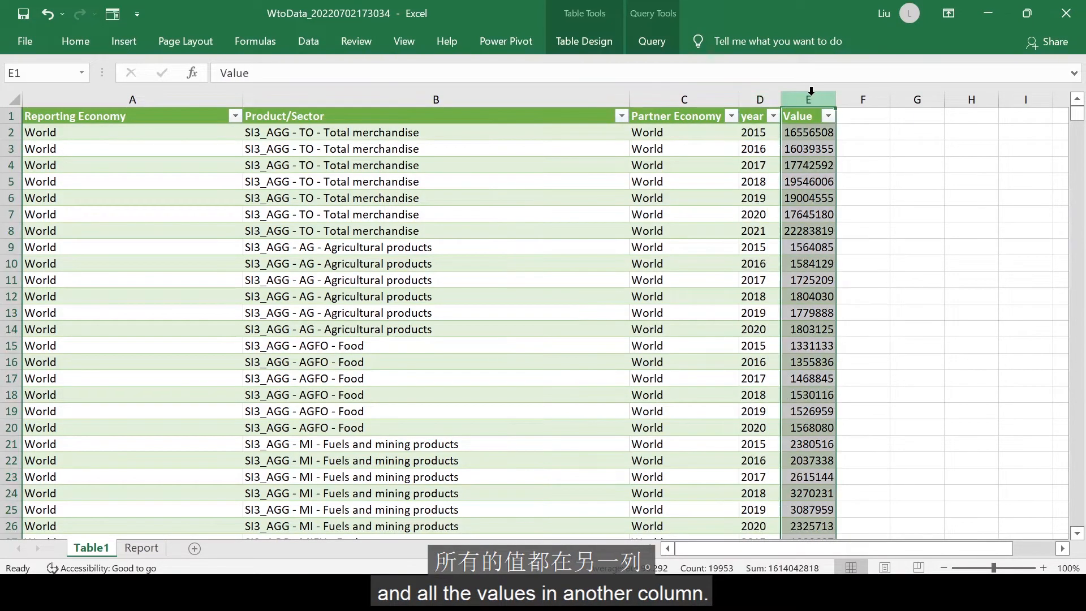
left_click(860, 164)
left_click(816, 165)
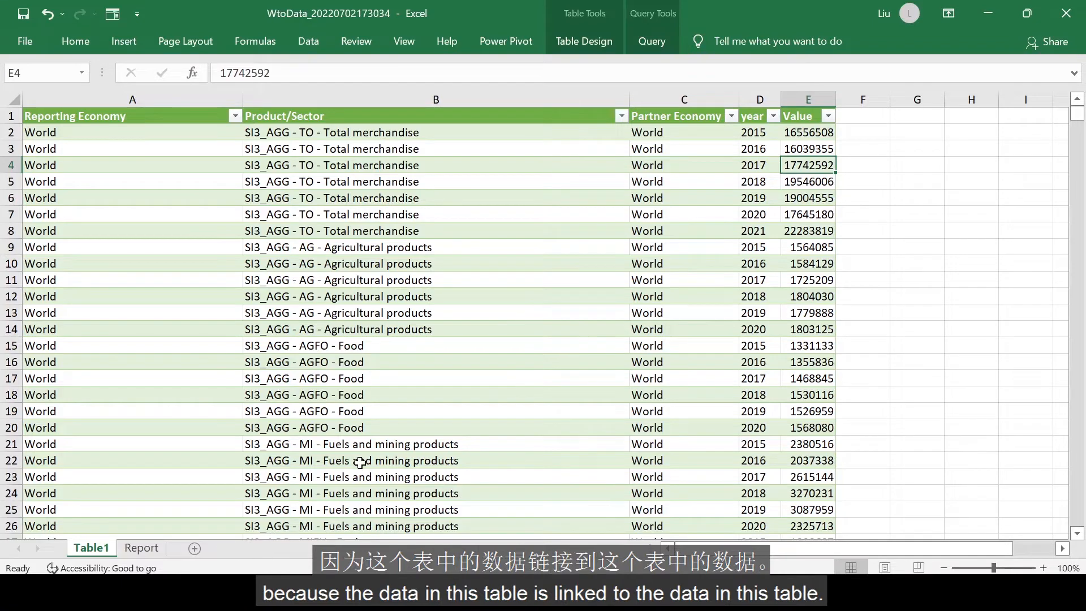
left_click(534, 241)
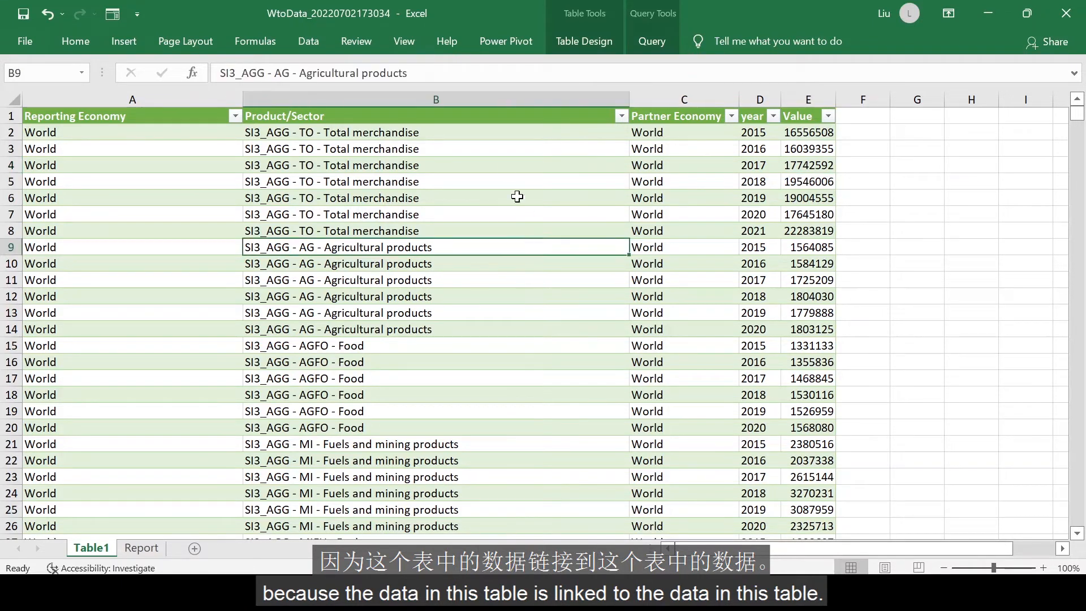
Extend the source table on the Report sheet with a new column headed 2022, directly after 2021
left_click(142, 547)
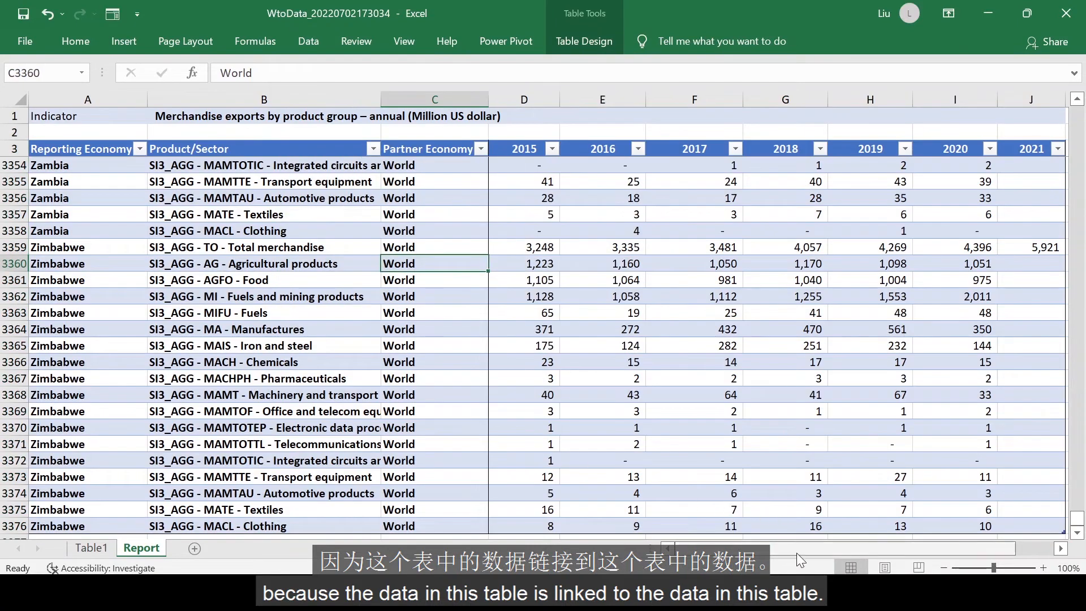
left_click_drag(818, 552, 905, 556)
left_click(1060, 549)
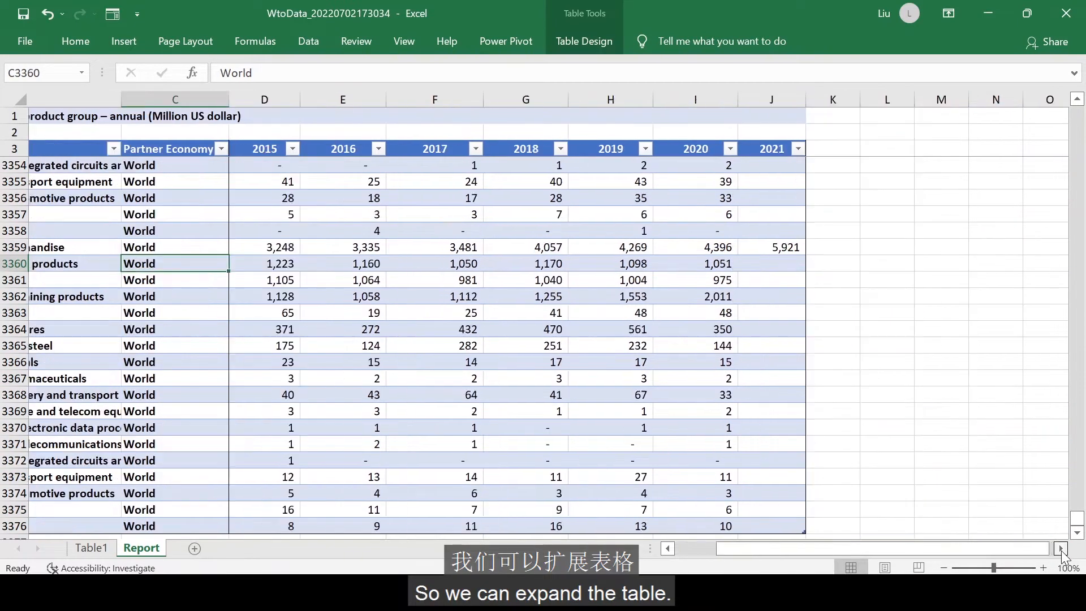
left_click(1060, 550)
left_click(634, 147)
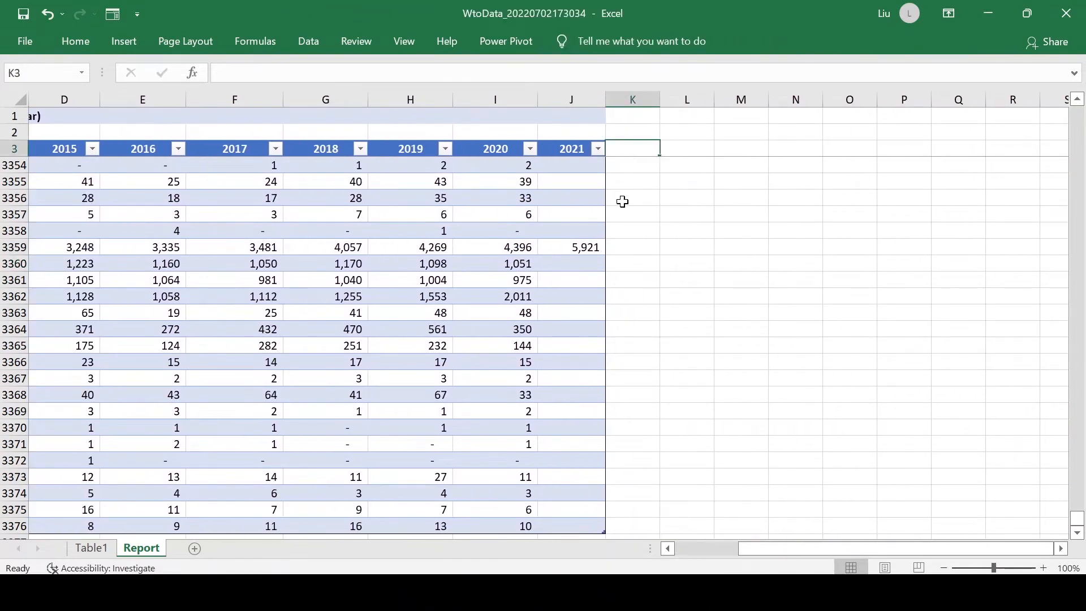
type("2022")
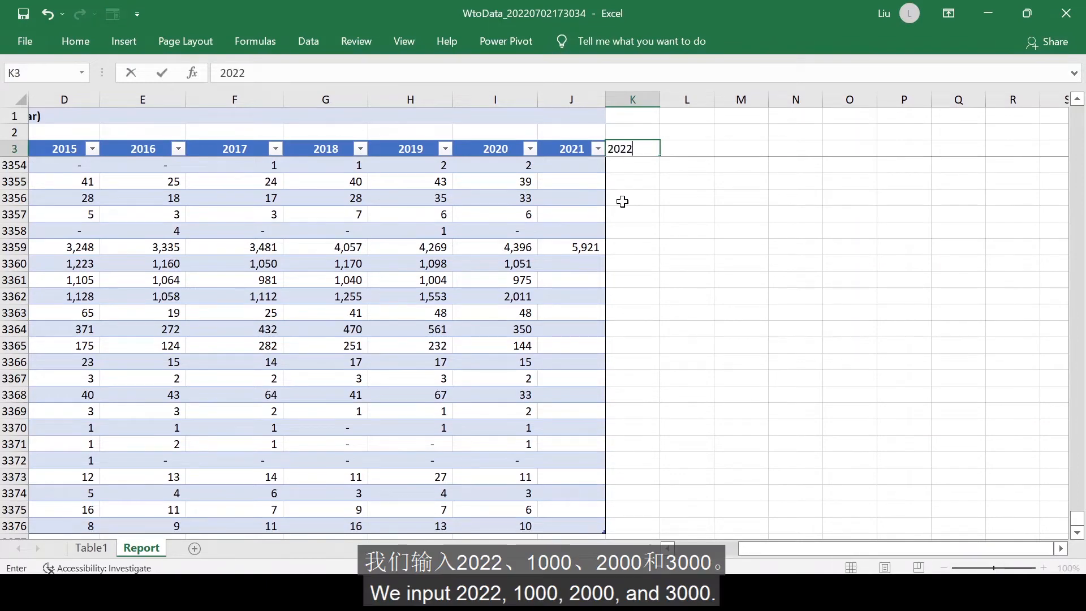
key("Return")
Enter 1000, 2000 and 3000 in the first three rows of the 2022 column
type("1000")
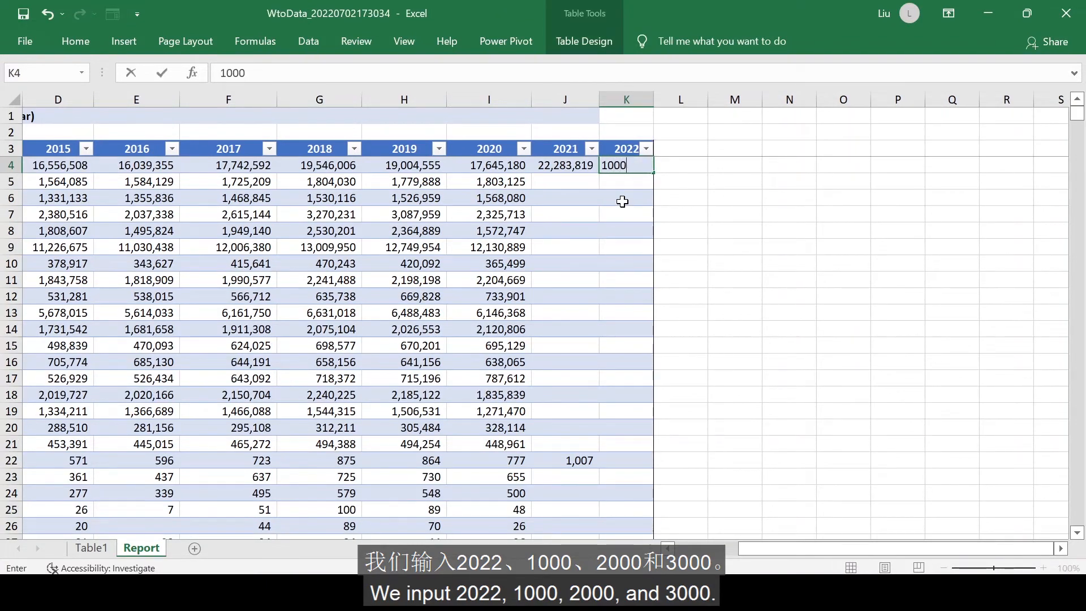
key("Return")
type("2000")
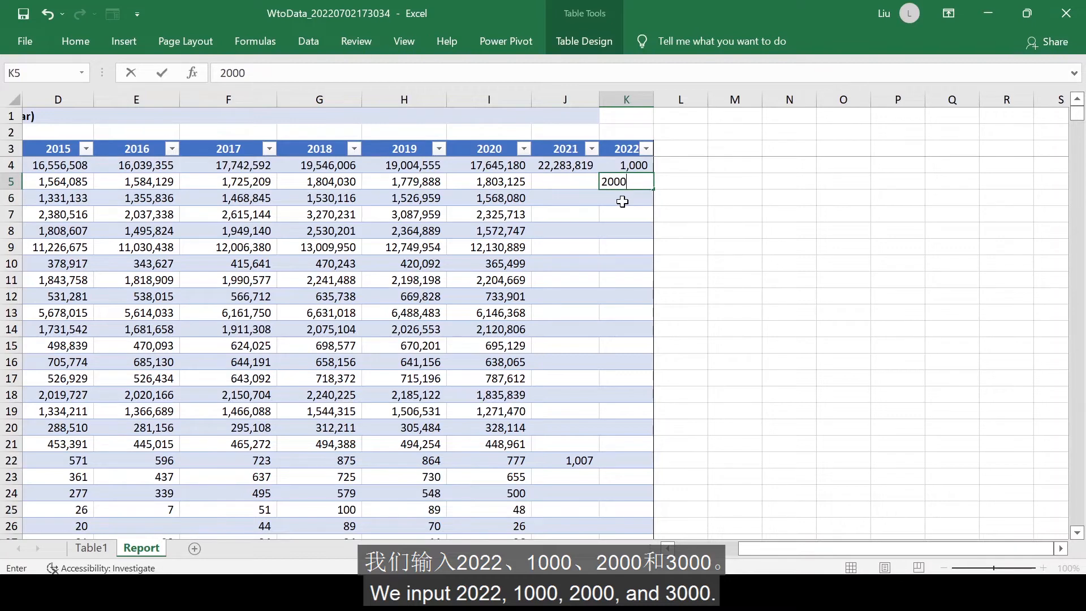
key("Return")
type("3,00")
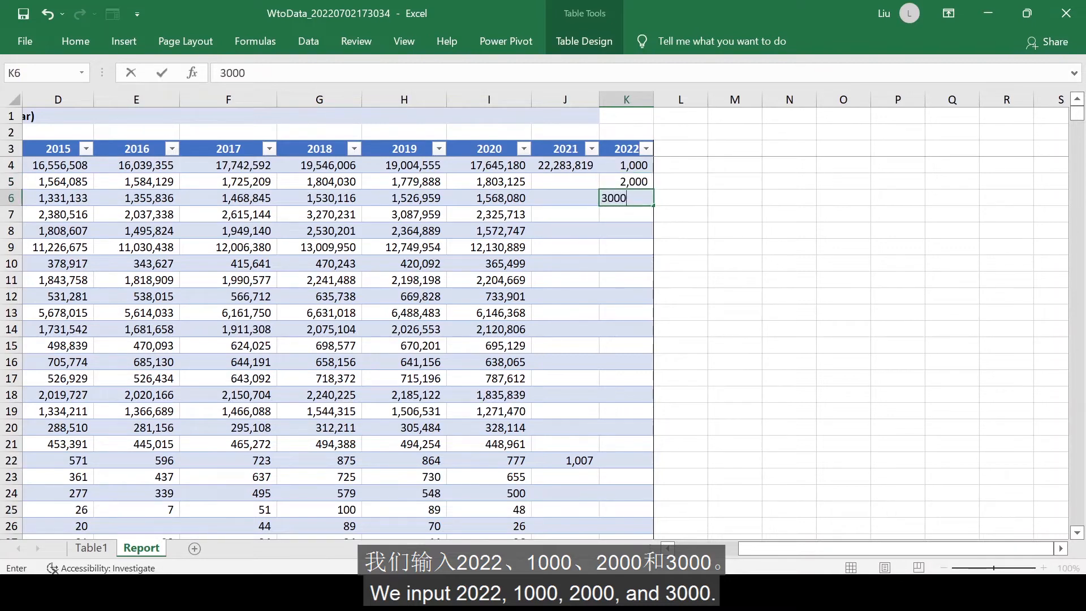
type("0")
key("Return")
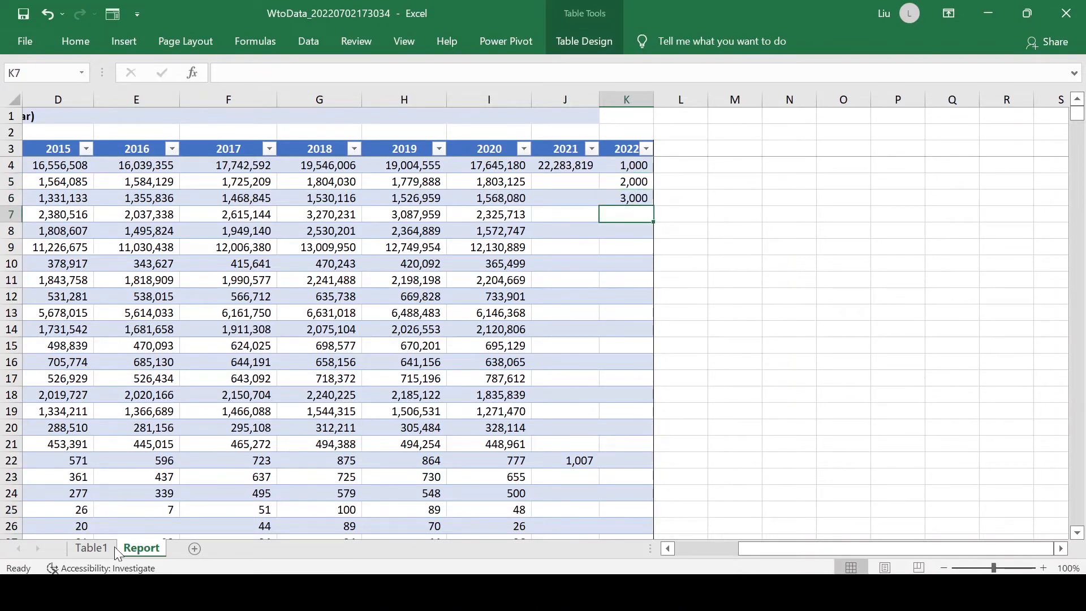
Refresh the unpivoted table on the Table1 sheet to bring in the new source data
left_click(91, 547)
right_click(670, 230)
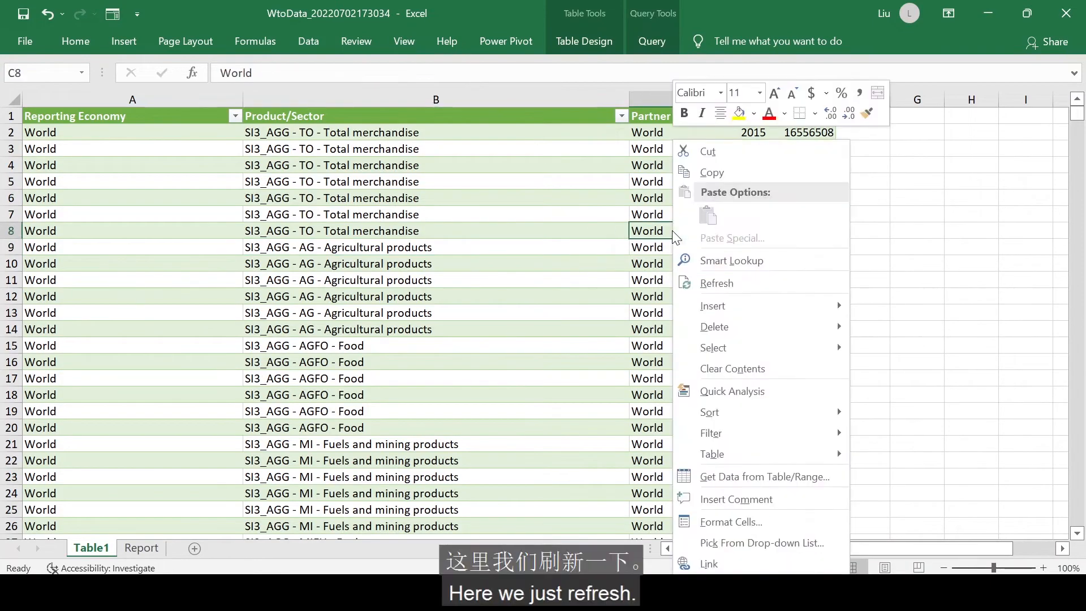
left_click(717, 283)
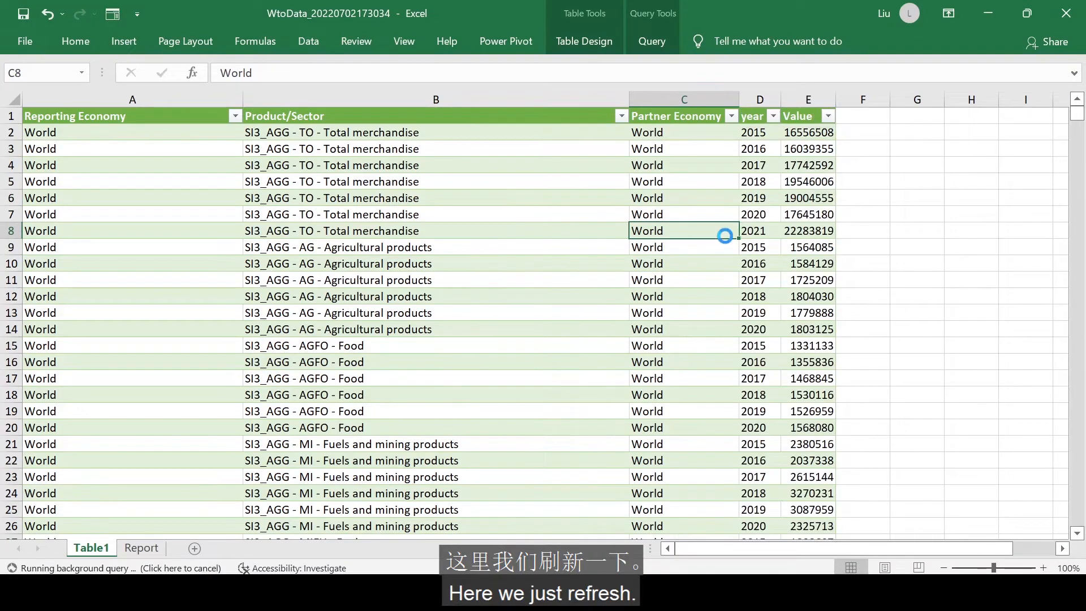
Filter the year column of the unpivoted table to show only the 2022 rows
left_click(732, 227)
left_click_drag(813, 549, 838, 546)
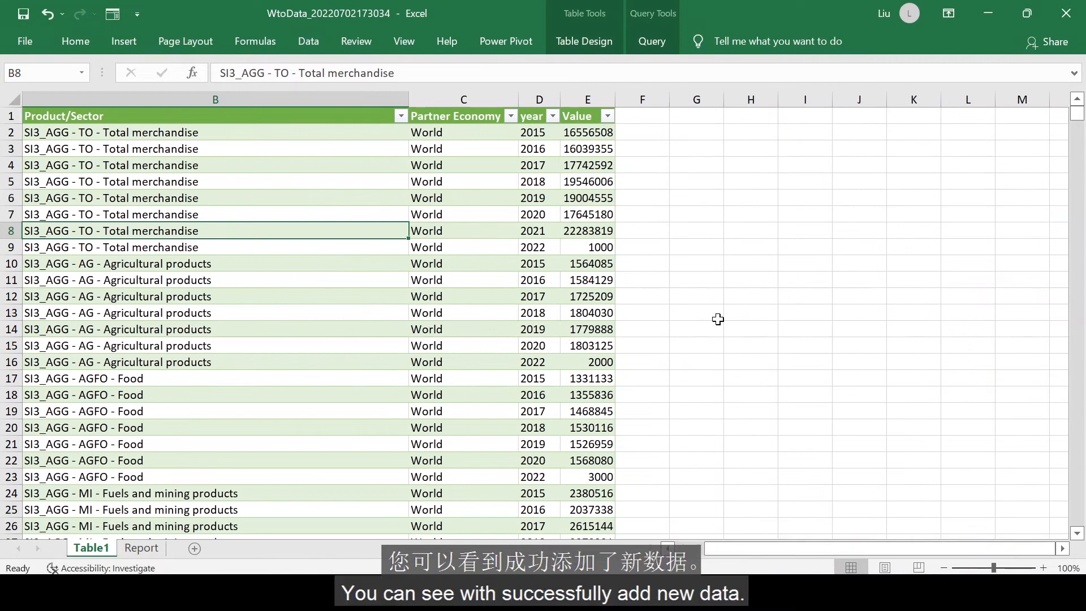
left_click(553, 116)
scroll(482, 355, "down", 1)
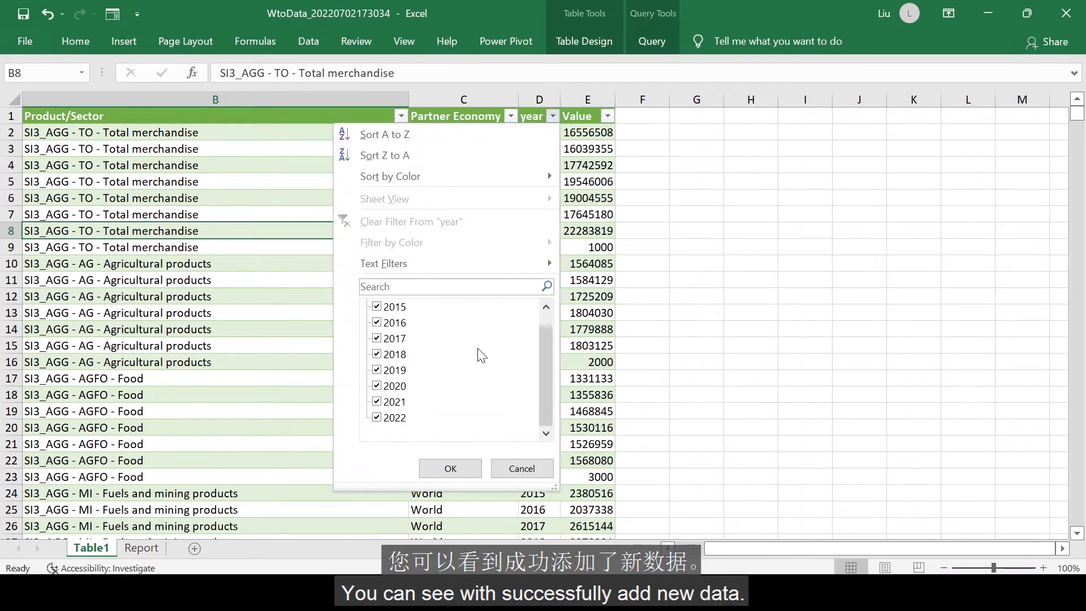
scroll(453, 376, "up", 1)
left_click(382, 308)
scroll(389, 378, "down", 1)
left_click(395, 417)
left_click(450, 468)
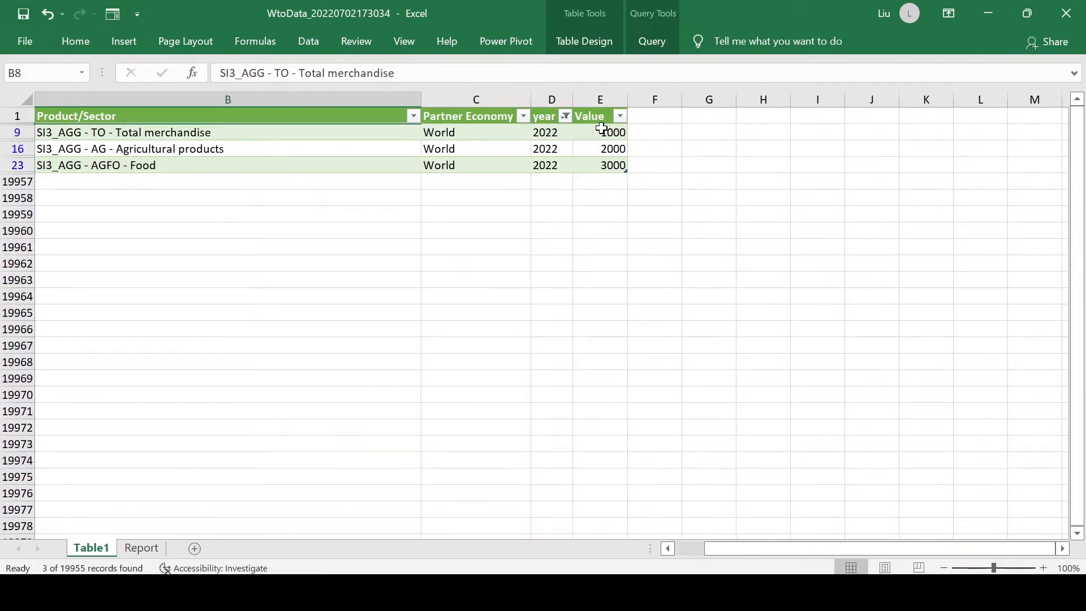
Clear the filter on the unpivoted table
left_click(464, 148)
left_click(309, 42)
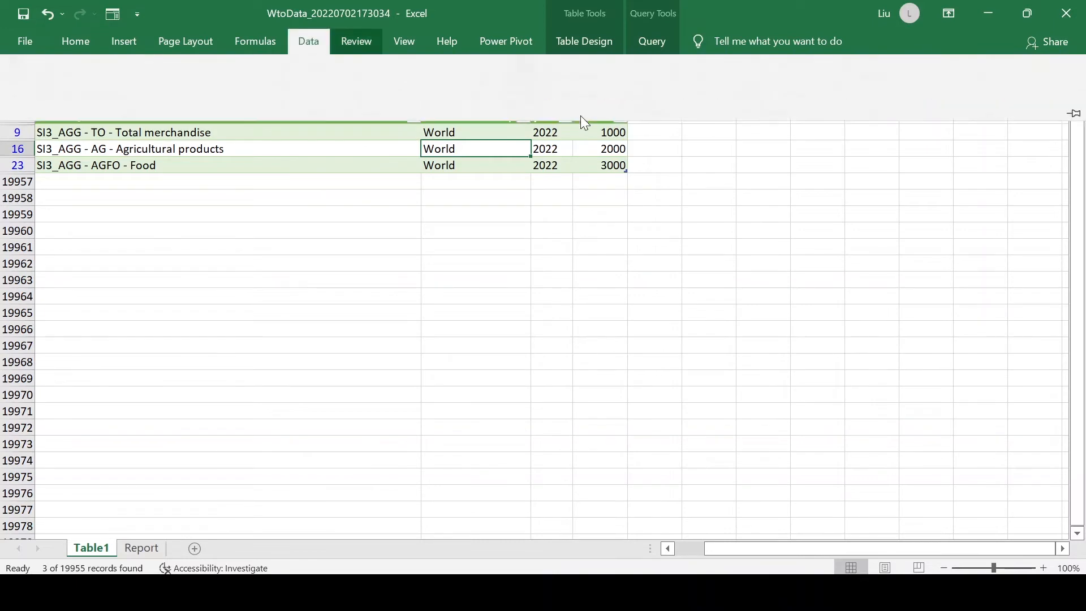
left_click(582, 66)
Insert a PivotTable based on the unpivoted table Table1_2 in a new worksheet
left_click(598, 182)
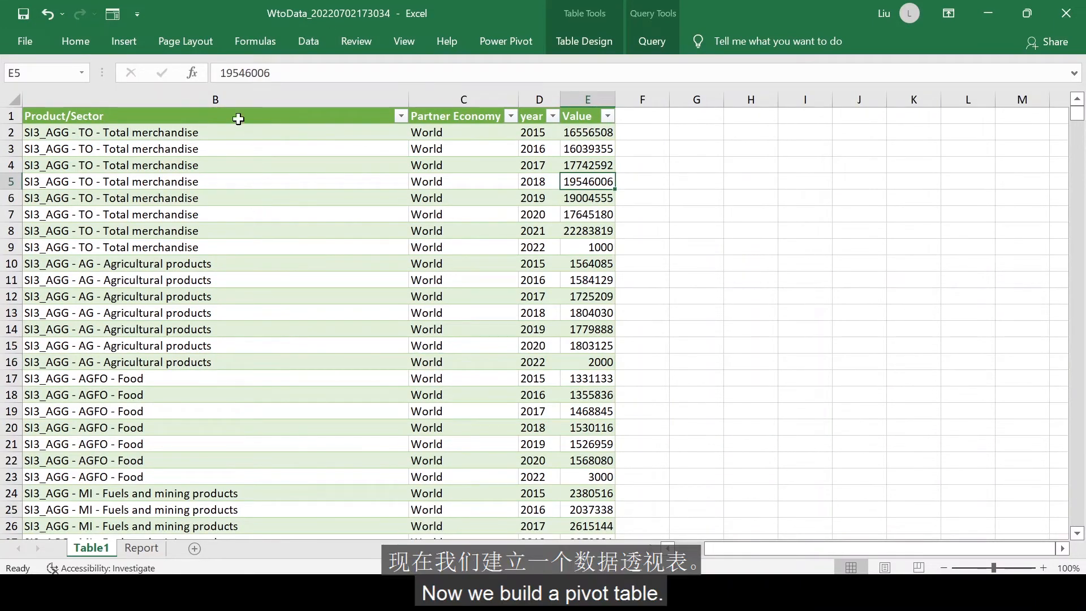
left_click(124, 42)
left_click(48, 107)
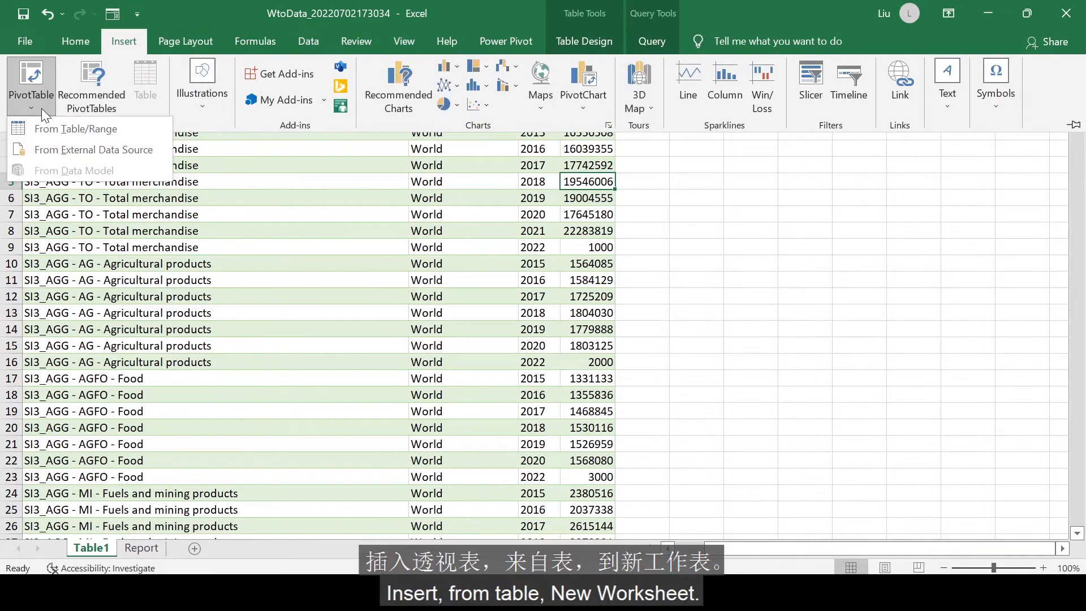
left_click(50, 121)
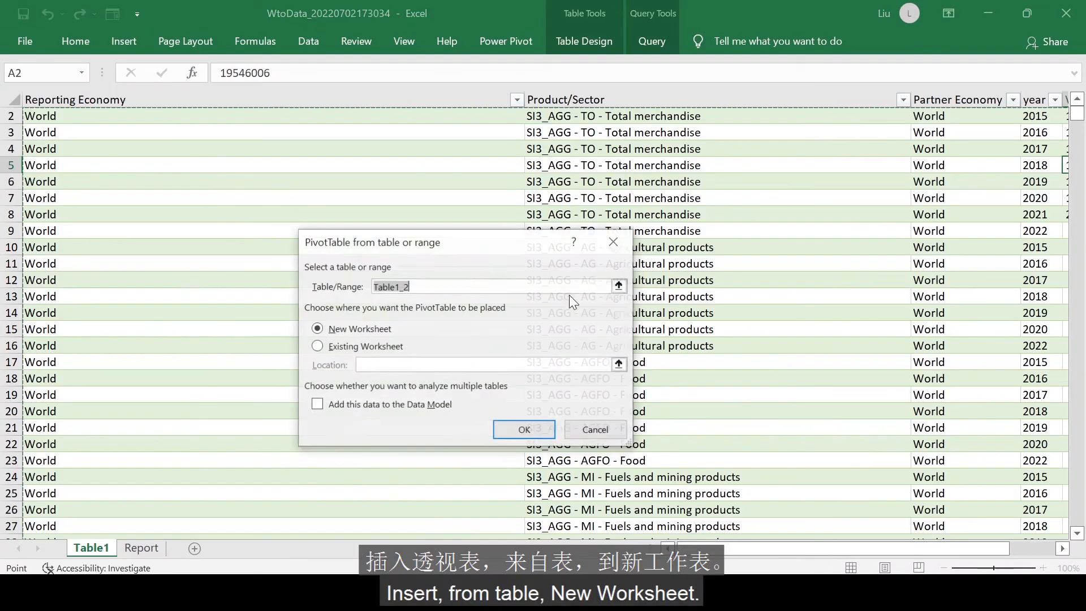
left_click(511, 436)
Lay out the PivotTable with year in rows, Partner Economy in columns and the sum of Value as values
left_click_drag(827, 253, 878, 490)
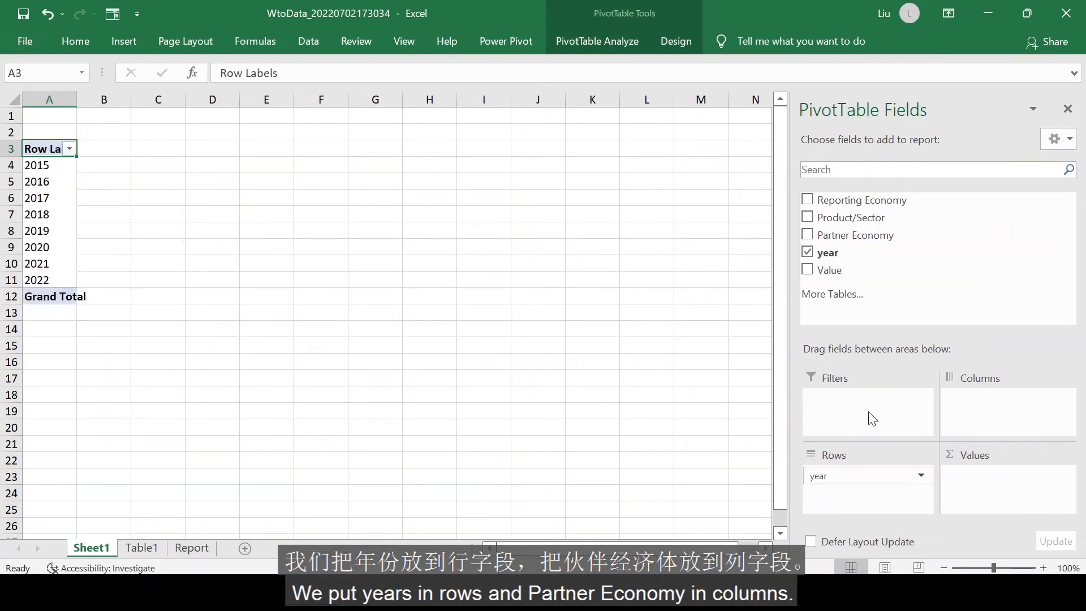
left_click_drag(848, 235, 992, 422)
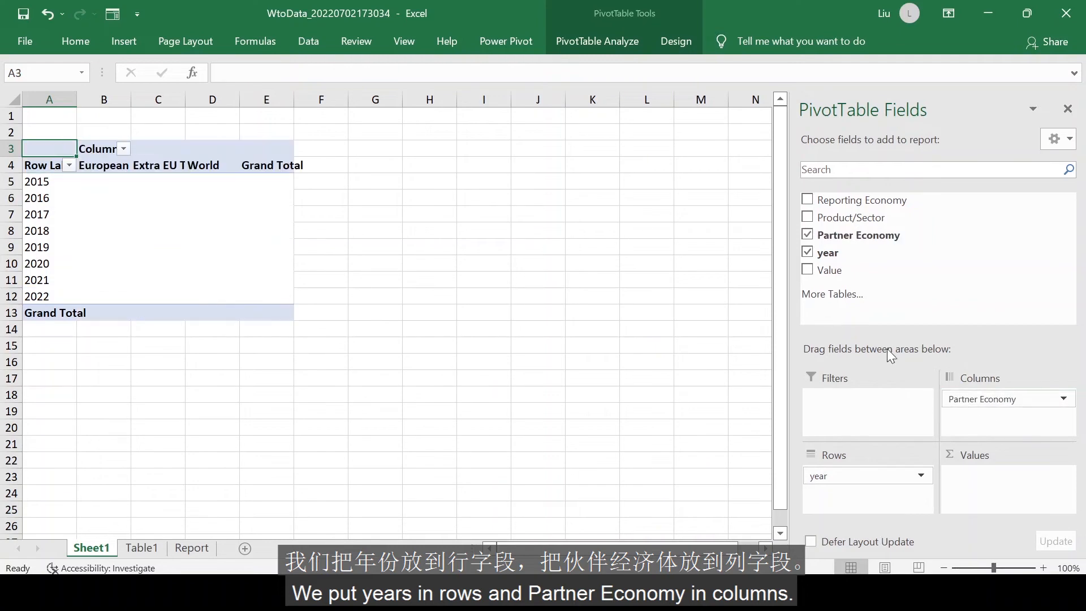
left_click_drag(833, 277, 976, 475)
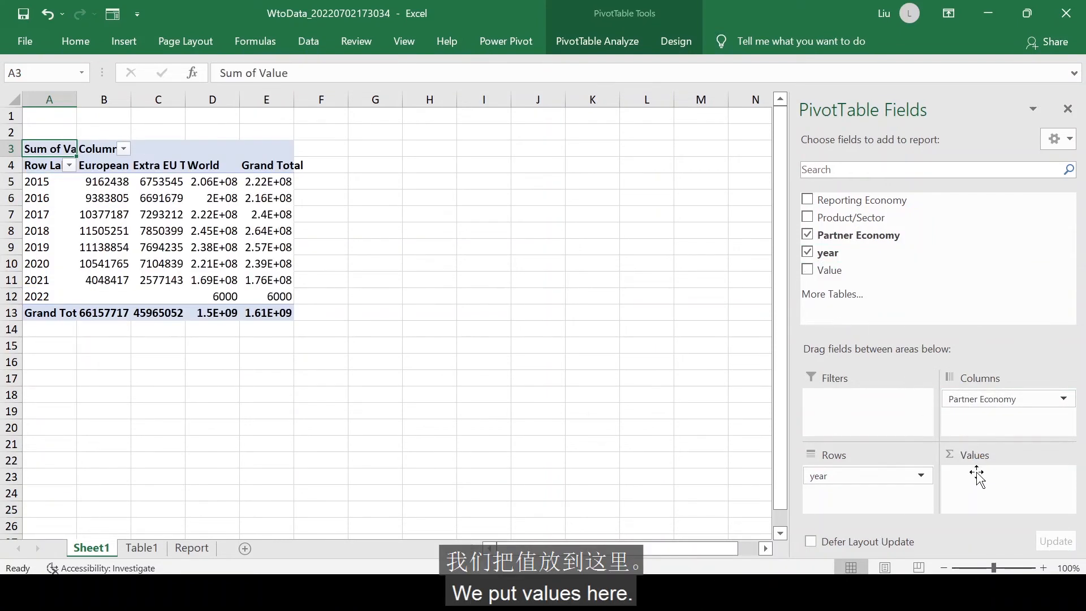
Widen the World and Grand Total columns and apply the comma number format to the pivot values of 2015 through 2022
double_click(243, 95)
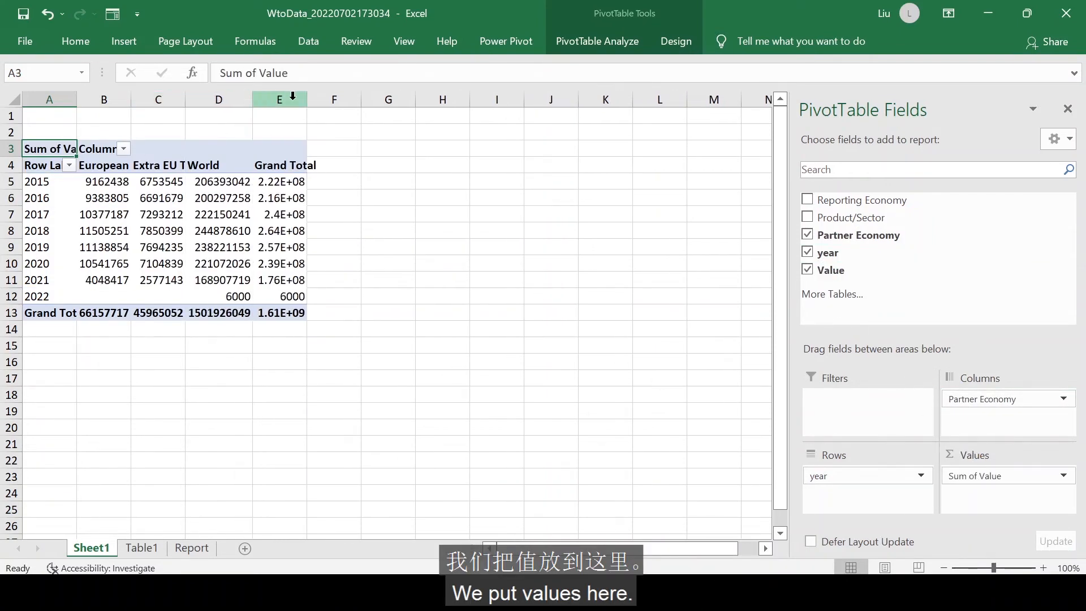
left_click_drag(307, 99, 310, 100)
left_click_drag(122, 183, 290, 296)
left_click(93, 43)
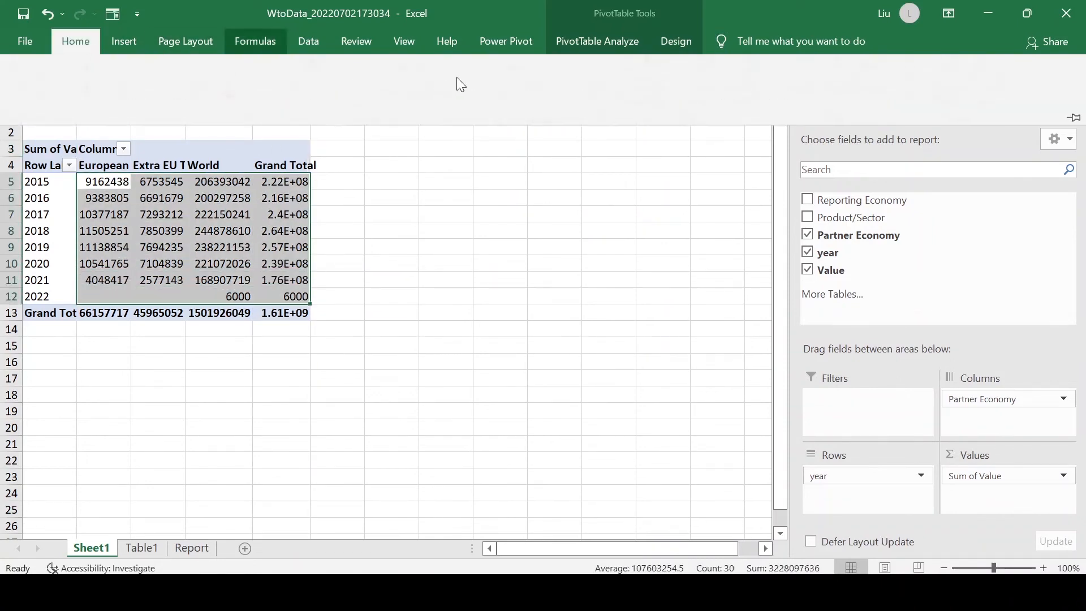
left_click(510, 99)
left_click(556, 100)
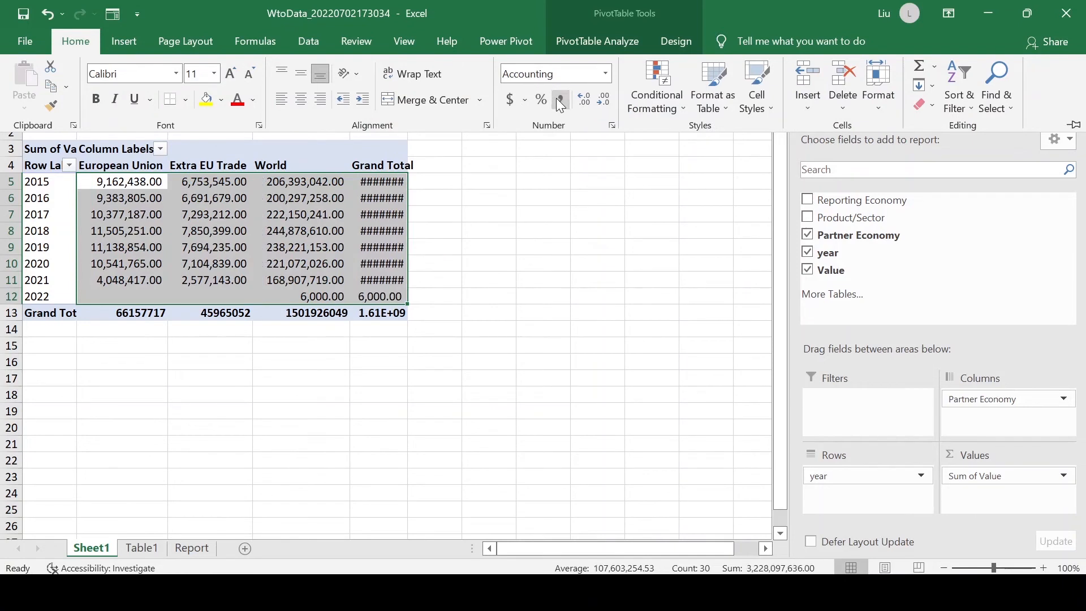
Fit the Grand Total column's width to its contents and reduce the selected pivot values to zero decimal places
left_click(410, 143)
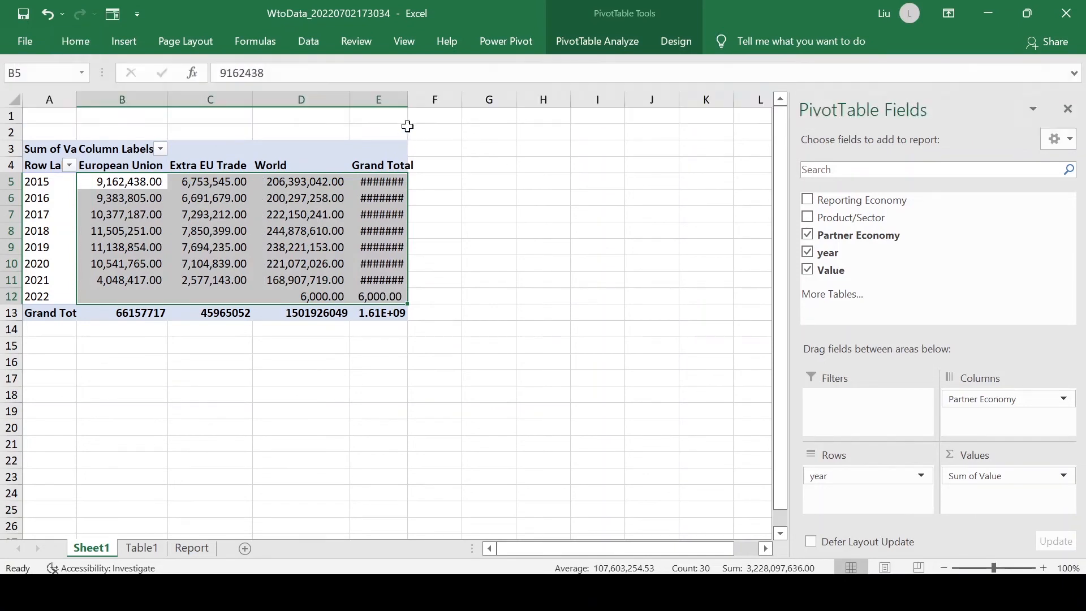
double_click(407, 100)
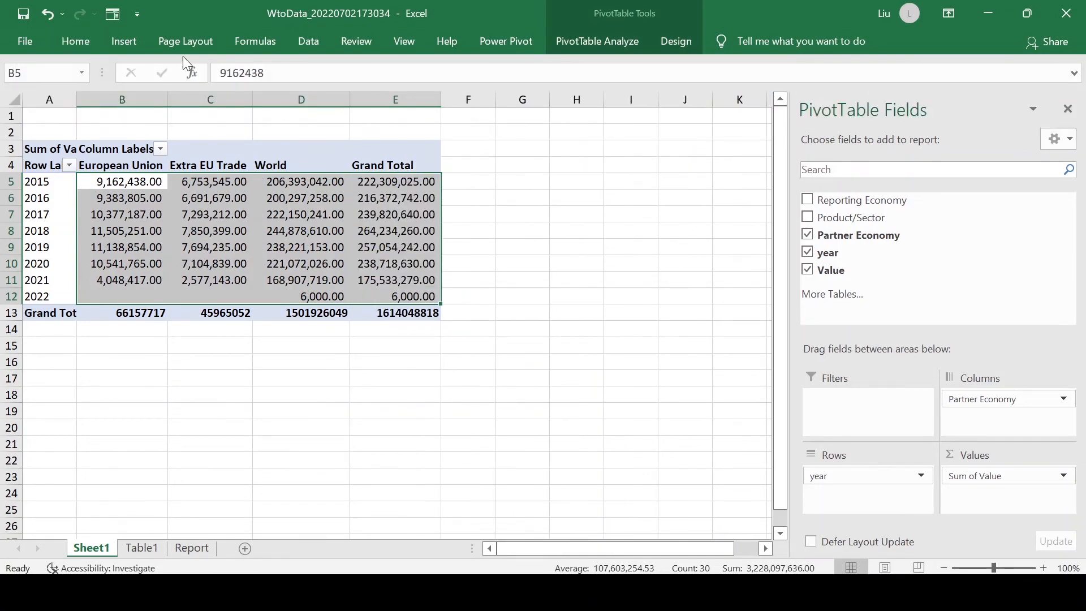
left_click(75, 41)
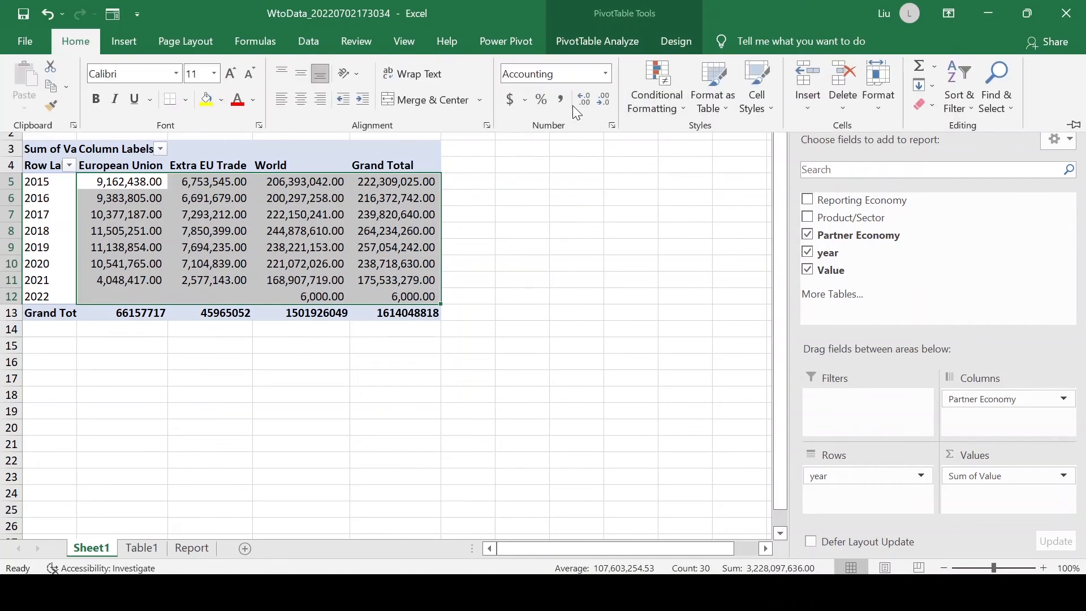
left_click(604, 105)
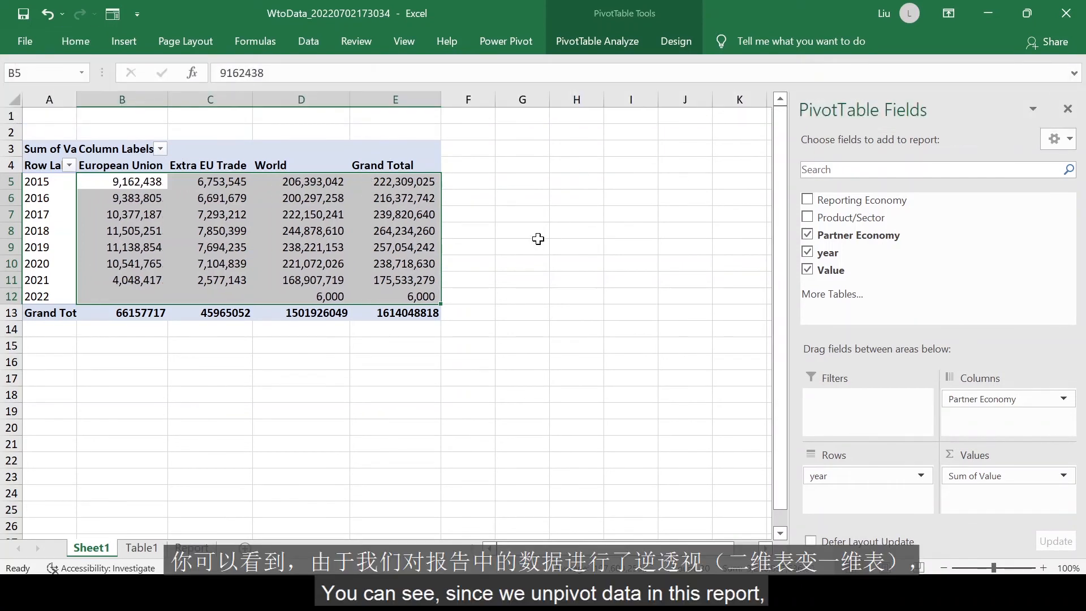